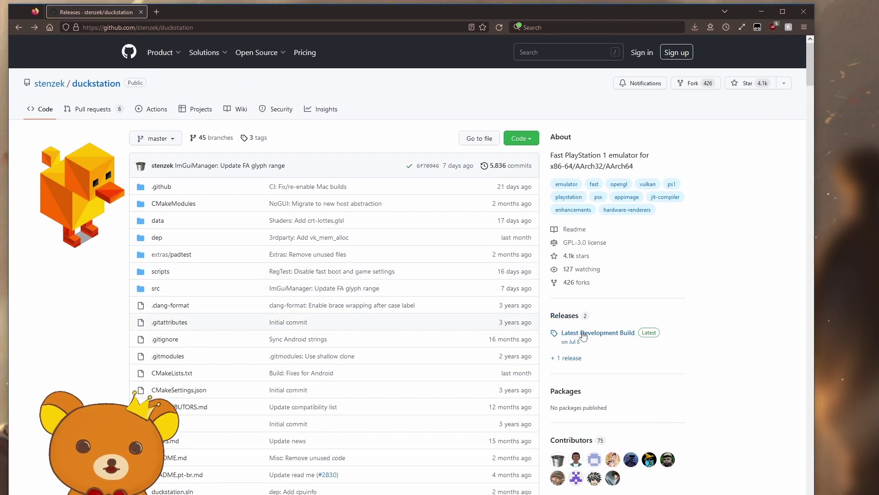
Open the Latest Development Build release and launch duckstation-qt-x64-ReleaseLTCG.exe from the Duckstation development build folder.
click(583, 334)
scroll(414, 333, down, 3)
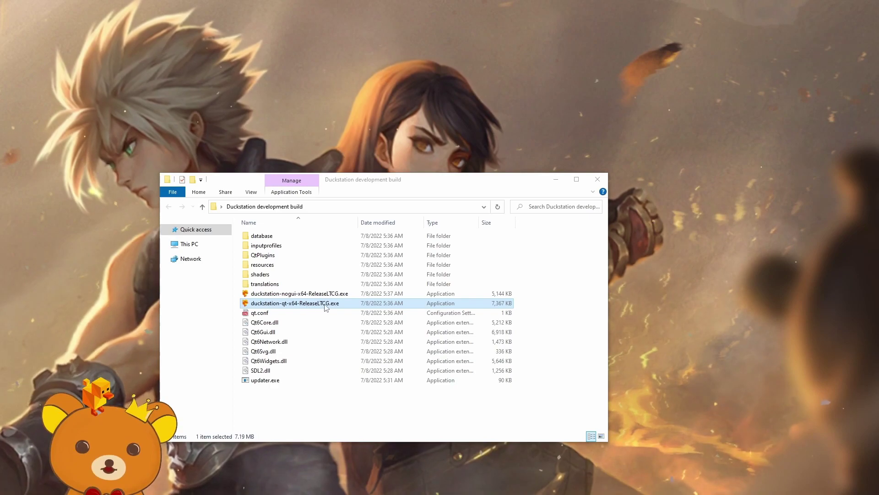
double_click(287, 303)
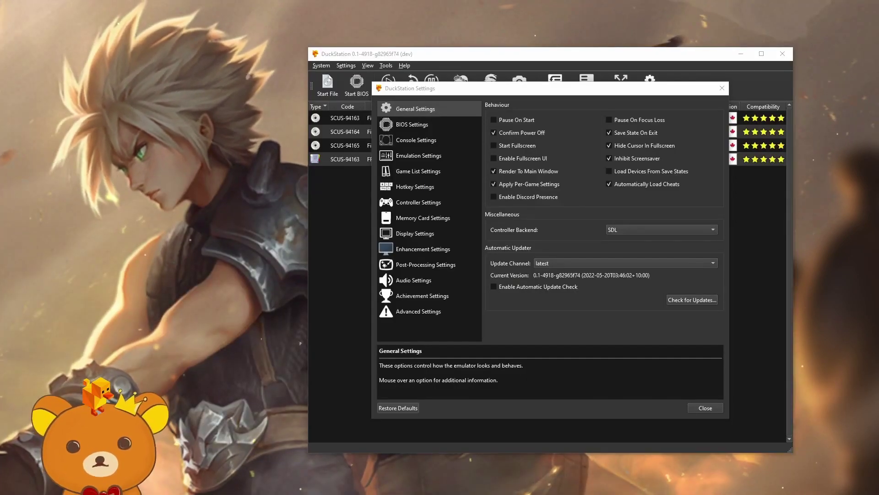
In the general settings, enable Pause On Start and the automatic update check, and disable Save State On Exit and Automatically Load Cheats.
mouse_move(523, 116)
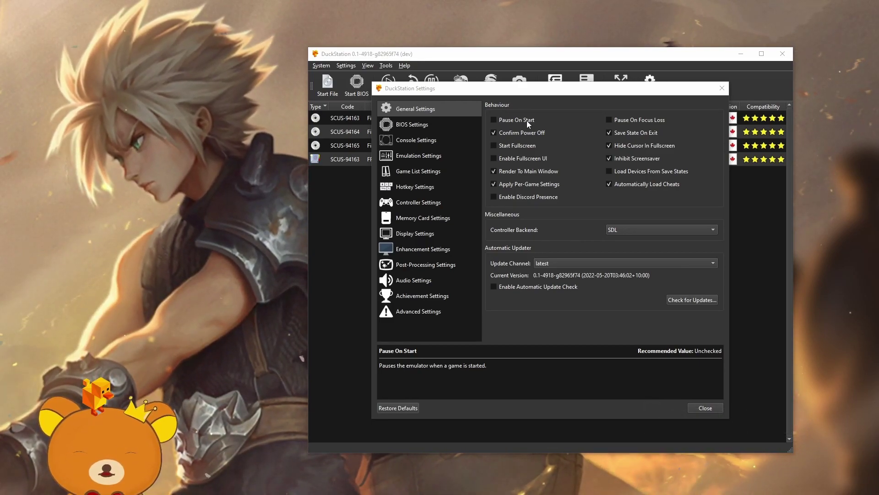
click(526, 120)
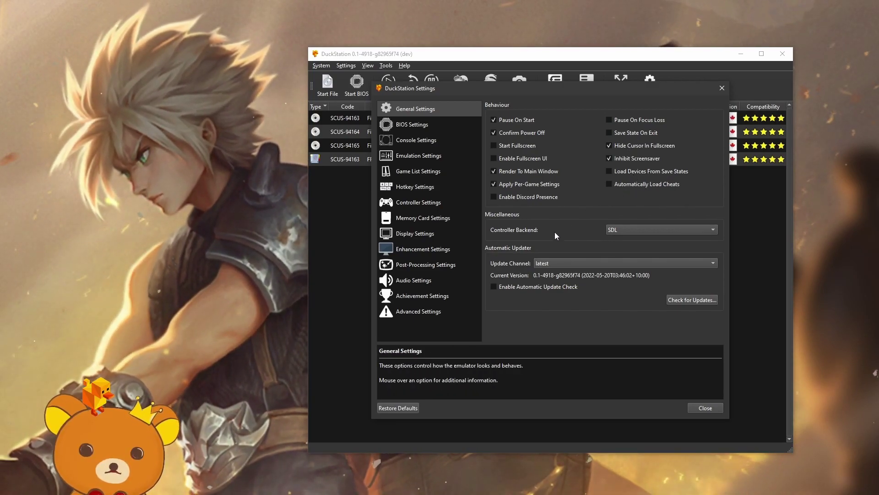
click(533, 287)
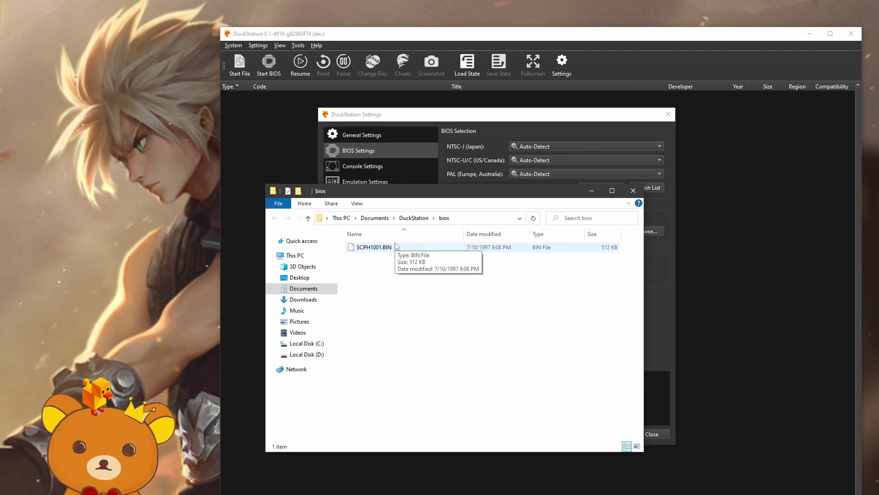
drag(454, 191, 298, 212)
click(297, 212)
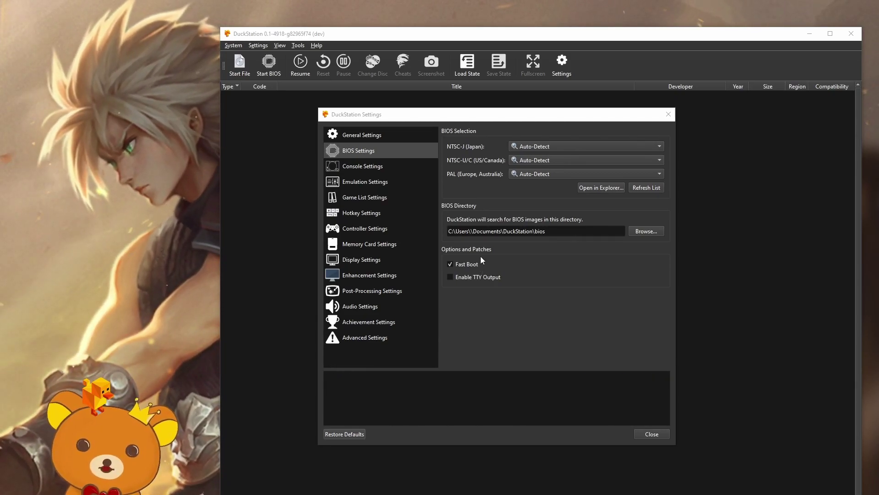
In the console settings, set the CD-ROM read speedup to 2x (Quad Speed) and the seek speedup to Infinite/Instantaneous.
click(362, 166)
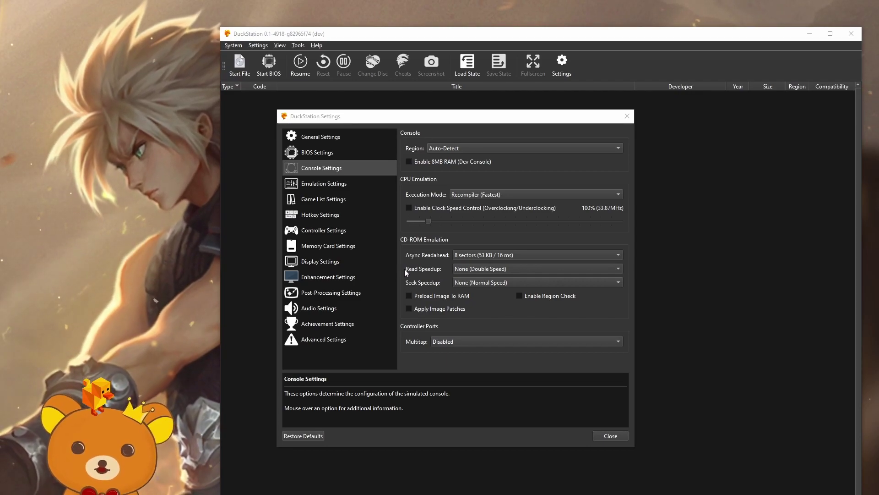
mouse_move(475, 268)
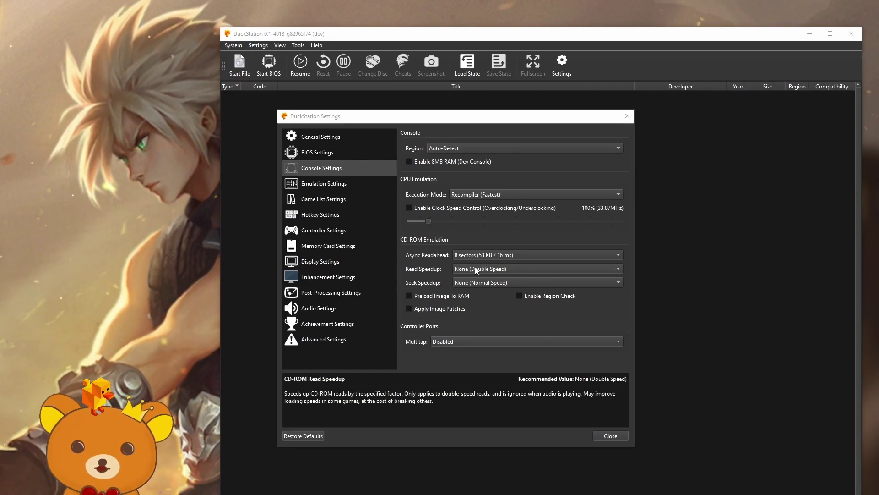
click(475, 269)
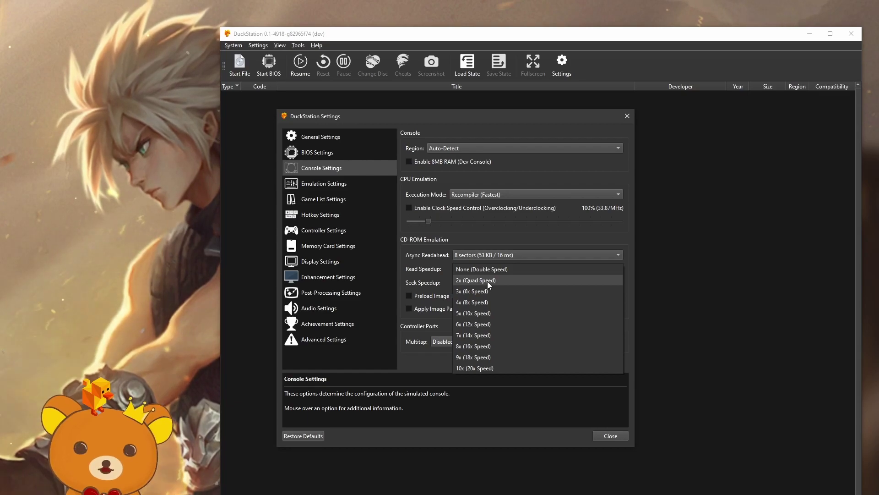
click(481, 280)
click(475, 284)
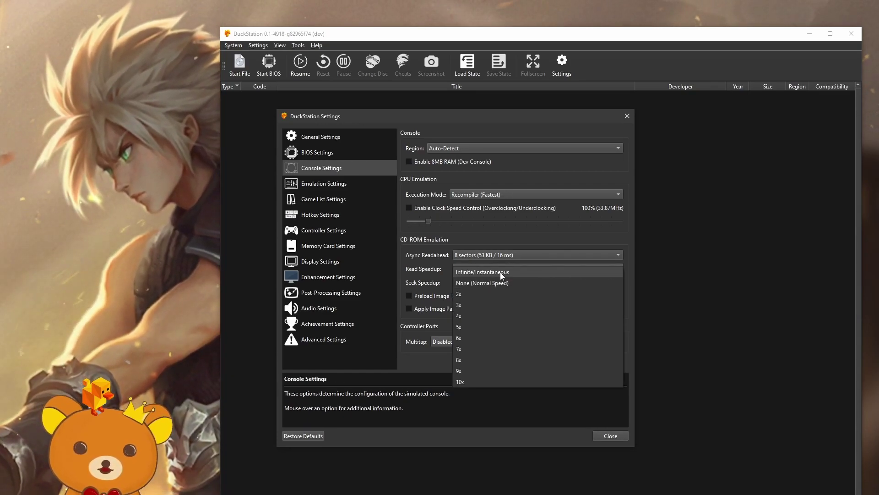
click(500, 272)
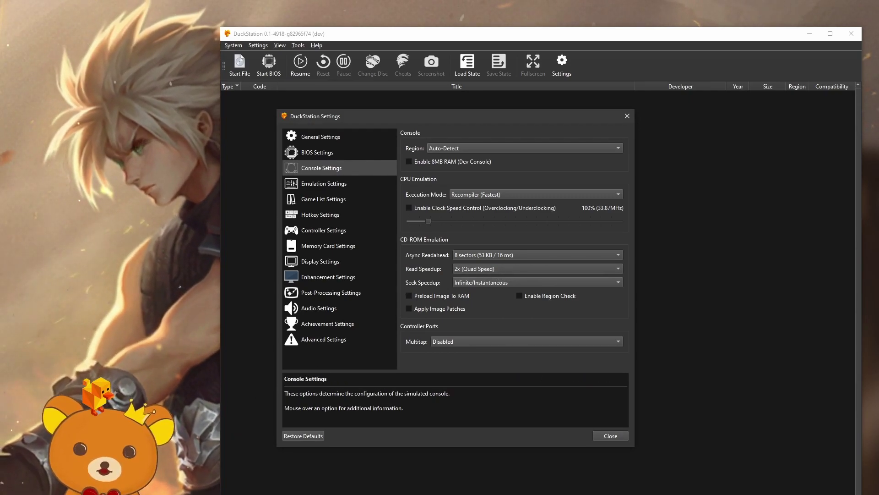
Review the emulation settings for emulation speed, fast forward speed, turbo speed, rewinding and runahead.
click(366, 183)
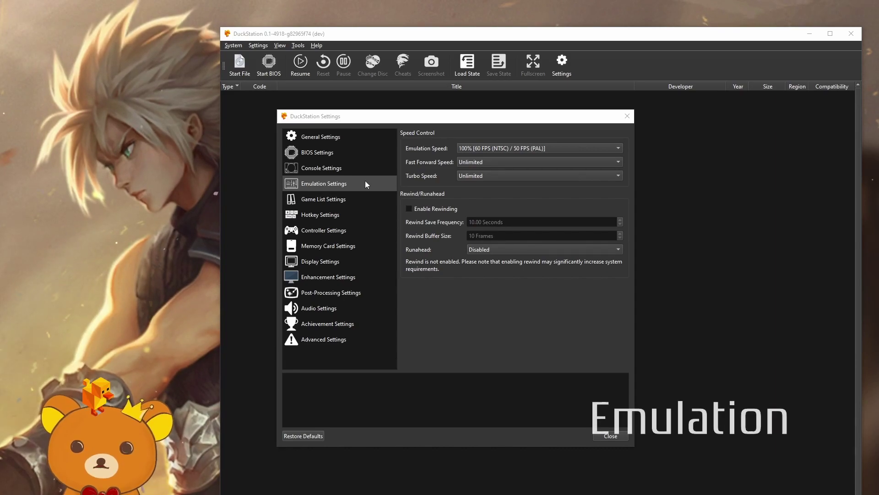
mouse_move(497, 149)
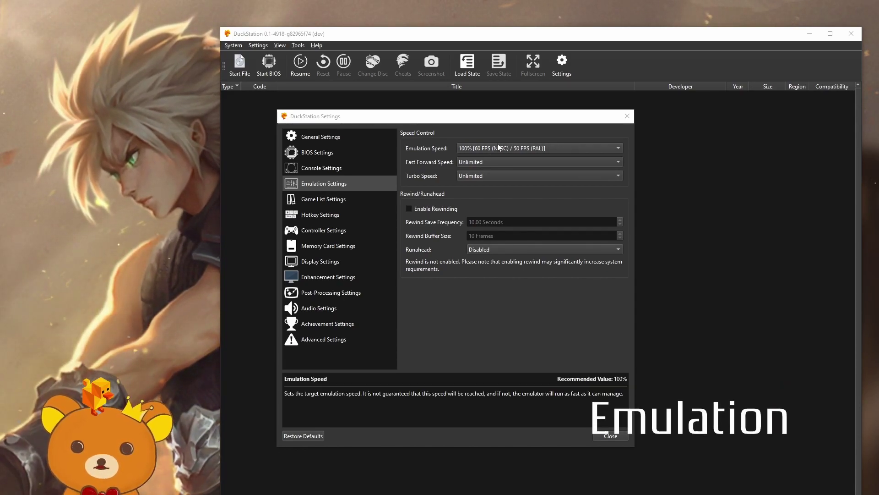
mouse_move(494, 178)
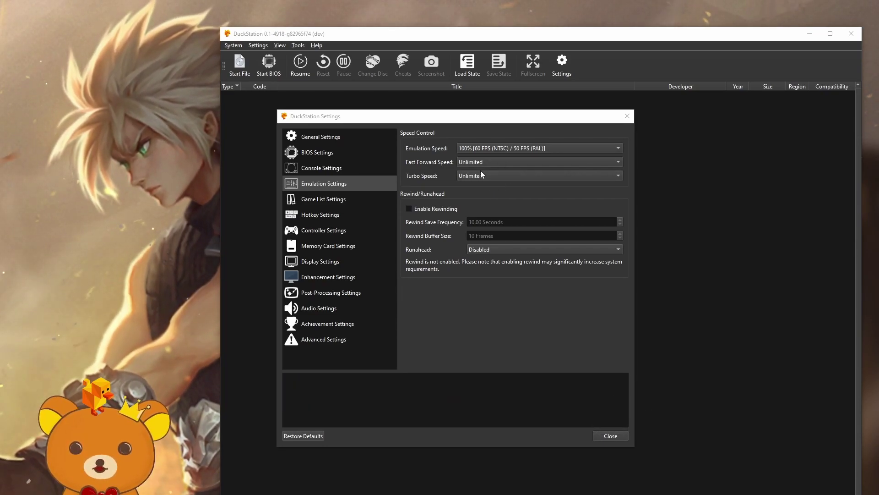
click(502, 163)
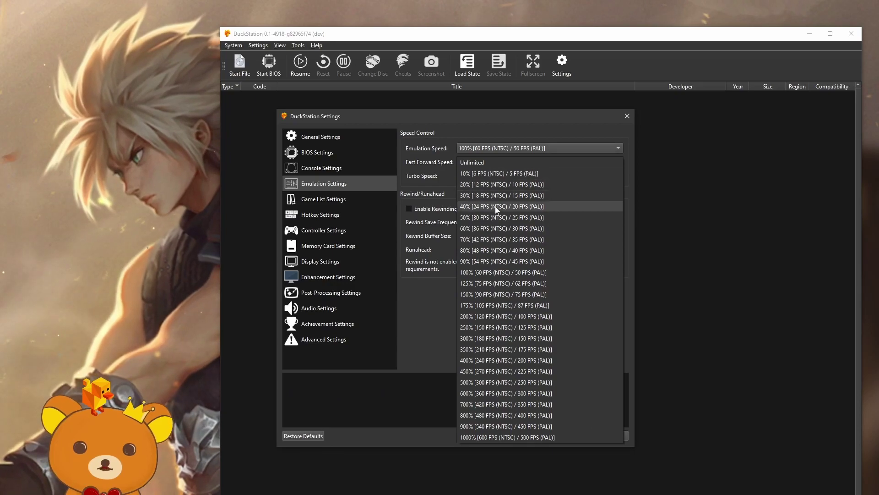
click(486, 159)
click(485, 173)
click(484, 176)
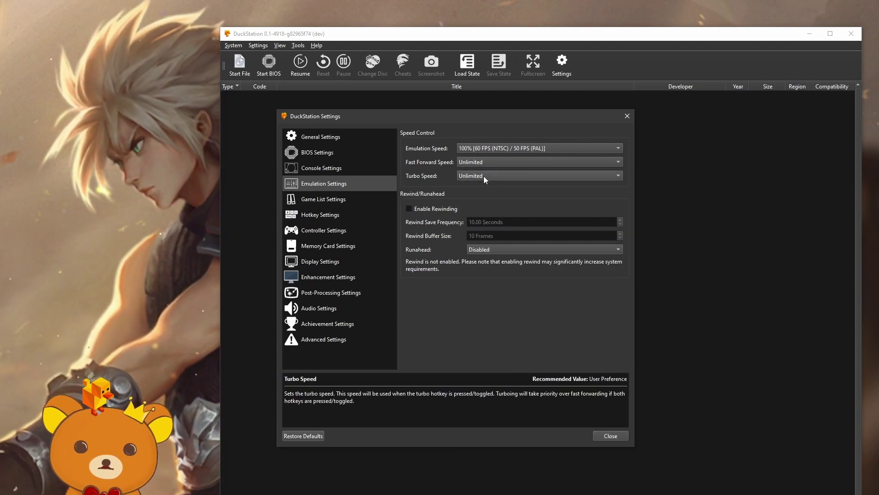
mouse_move(432, 209)
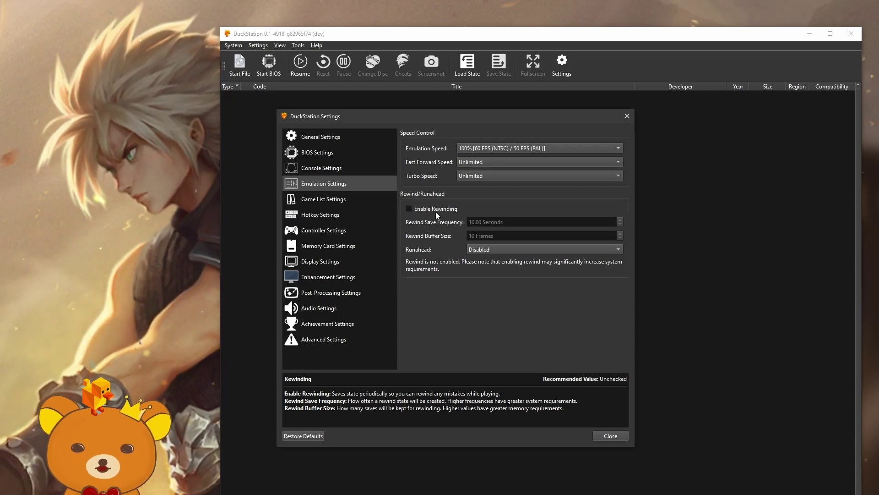
mouse_move(498, 250)
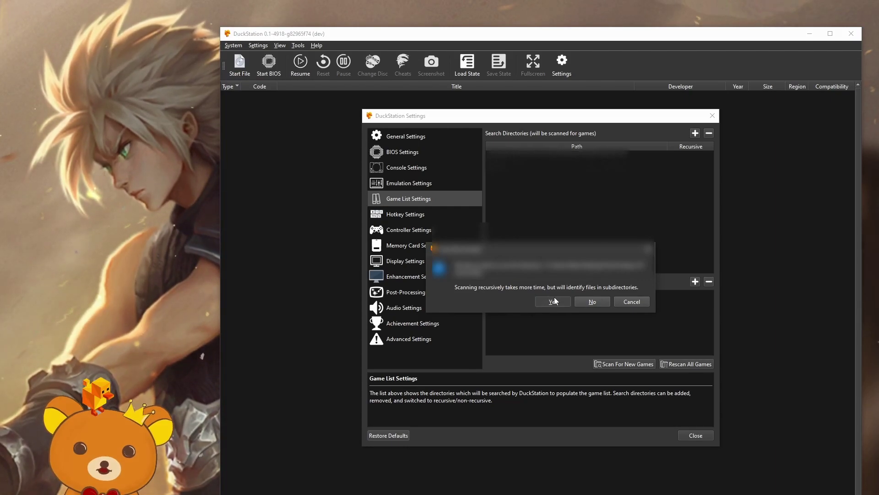
Add the game search directory with recursive scanning of its subdirectories.
click(553, 301)
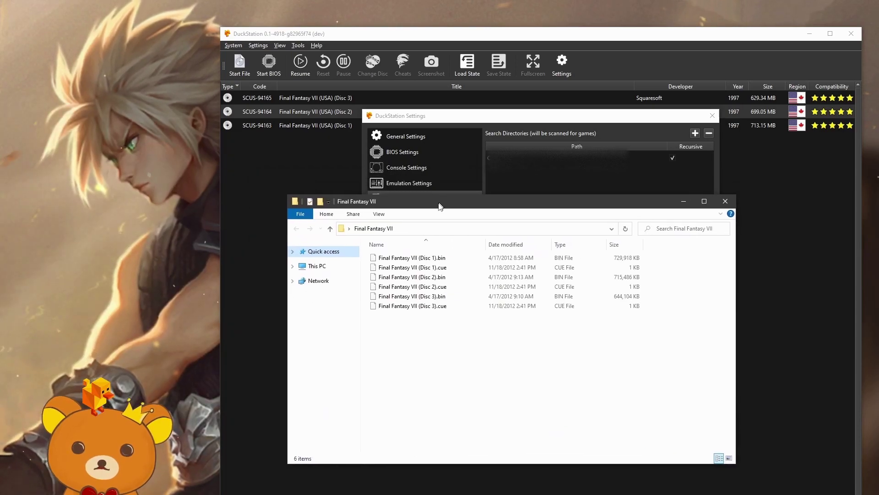
Check whether file name extensions are shown in the Final Fantasy VII folder.
drag(440, 206, 450, 221)
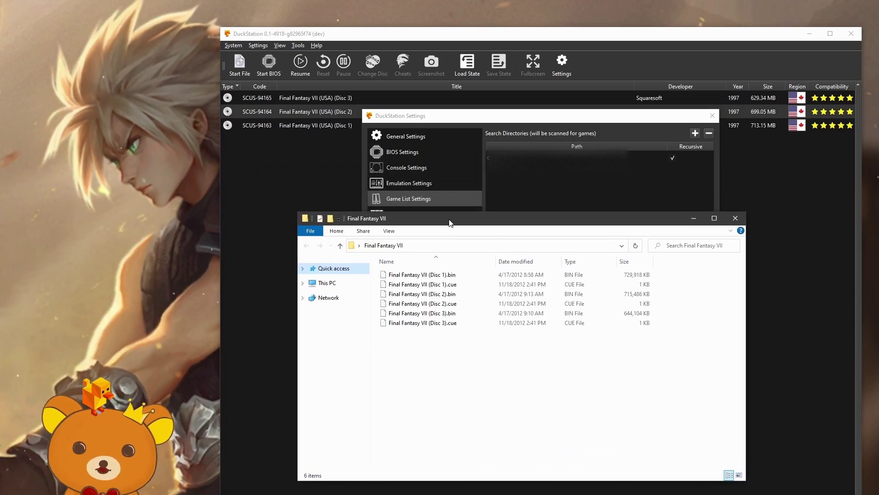
click(388, 231)
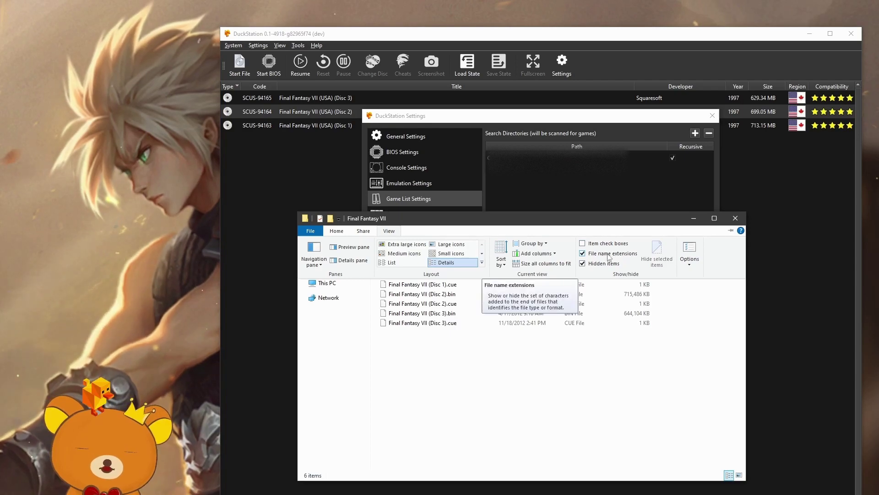
click(419, 381)
Create a new text document named FF7.txt in the Final Fantasy VII folder.
right_click(411, 378)
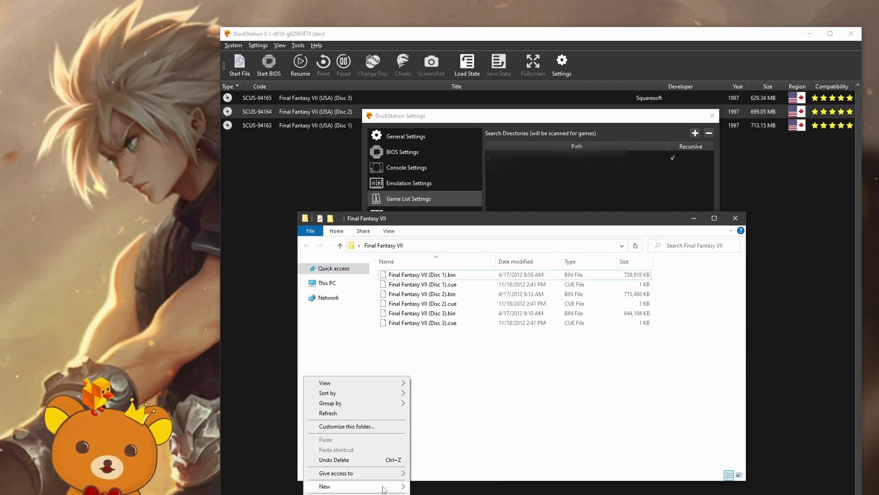
mouse_move(394, 486)
click(458, 493)
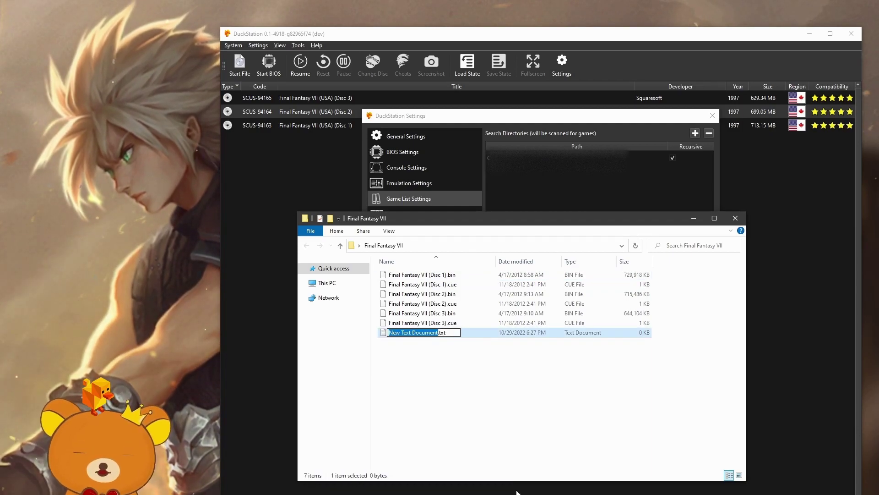
text(FF7)
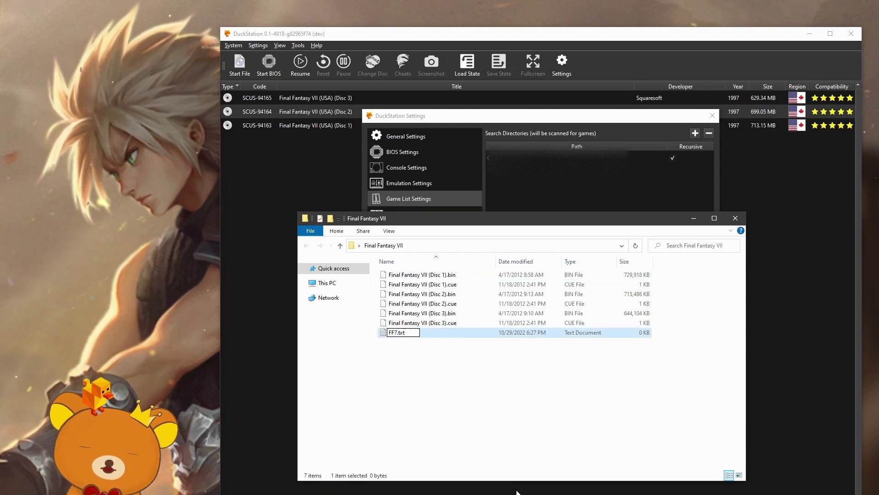
key(Return)
Open FF7.txt and enter the copied file name "Final Fantasy VII (Disc 1).cue" on three separate lines.
key(Return)
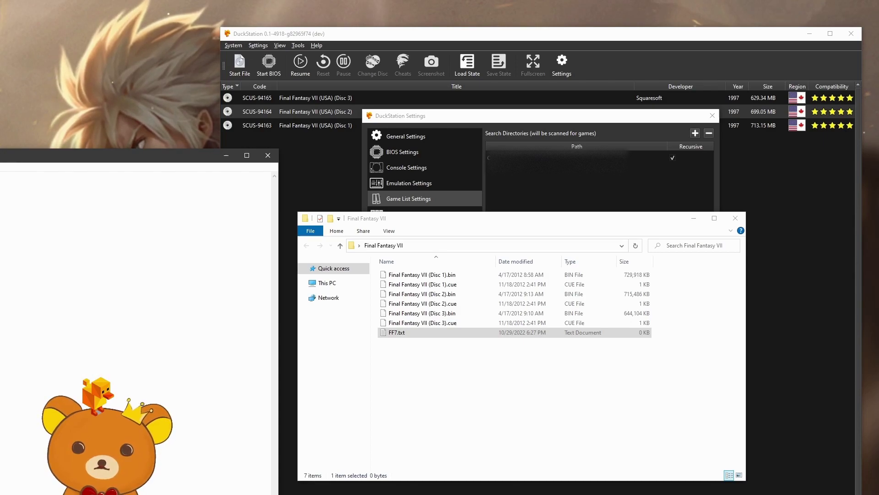
drag(114, 155, 187, 320)
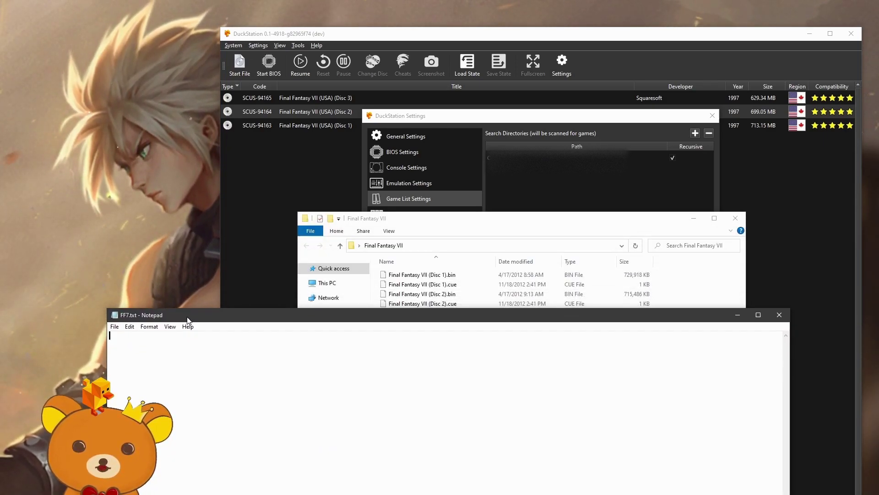
click(458, 287)
click(460, 284)
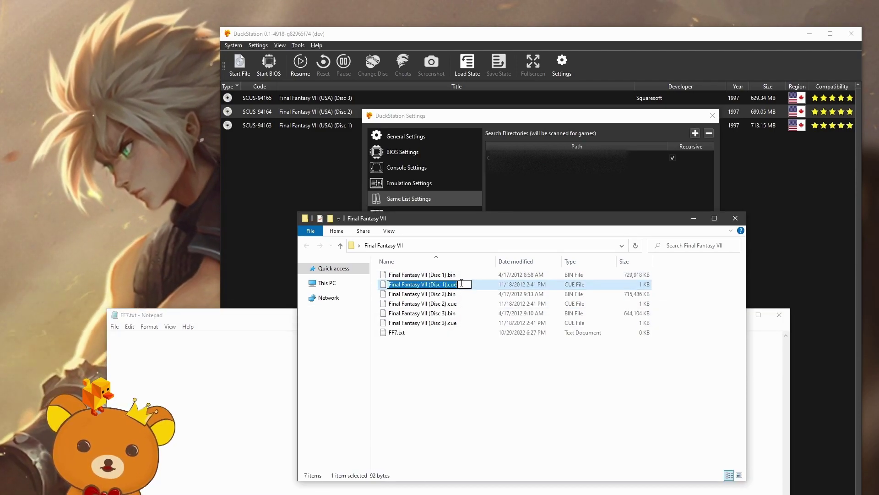
key(ctrl+c)
click(245, 349)
key(ctrl+v)
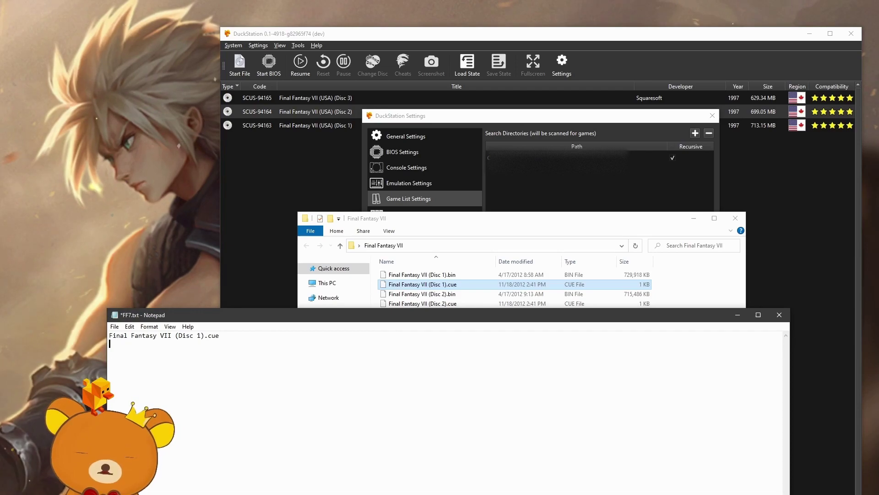
key(ctrl+v)
key(Return)
key(ctrl+v)
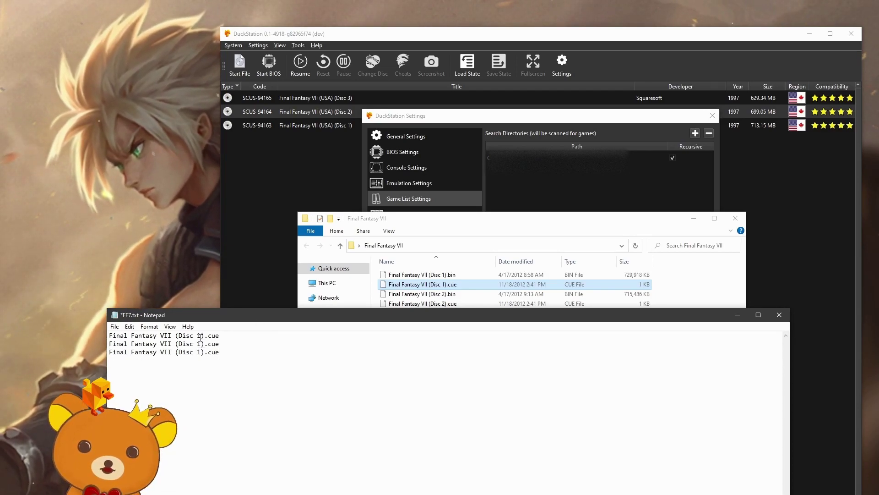
Change the disc number to 2 on the second line and 3 on the third, and save and close FF7.txt.
double_click(200, 344)
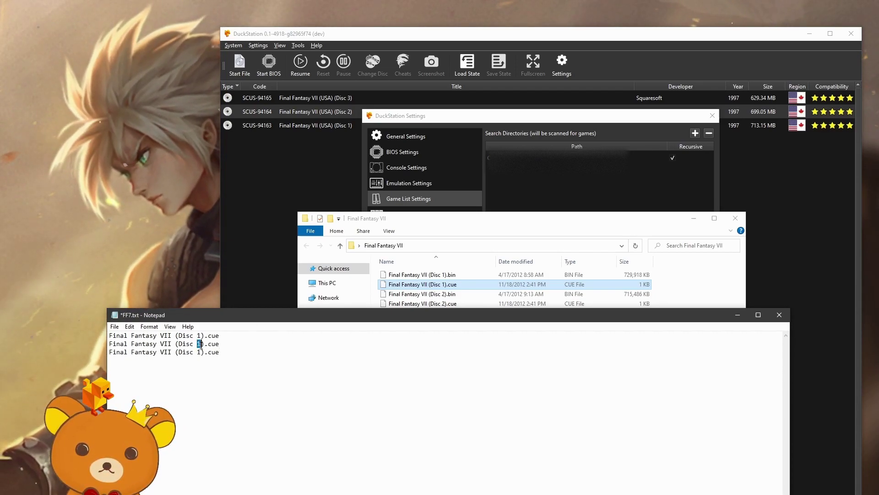
text(2)
key(Down)
key(shift+Left)
text(3)
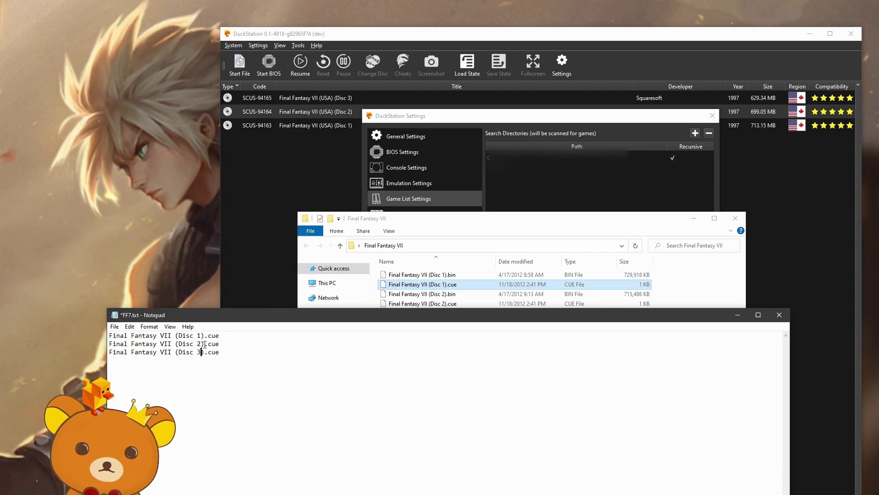
key(ctrl+s)
key(alt+F4)
Rename FF7.txt in the Final Fantasy VII folder as FF7.m3u and accept the file extension change.
click(406, 337)
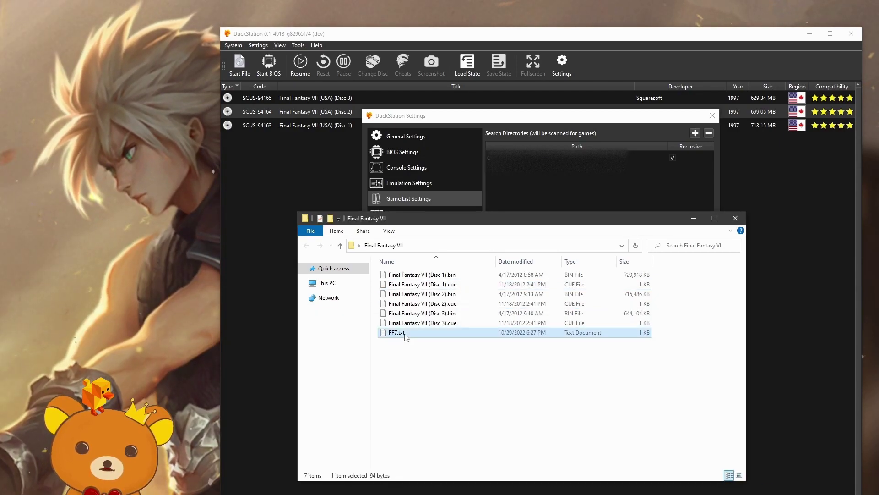
click(401, 336)
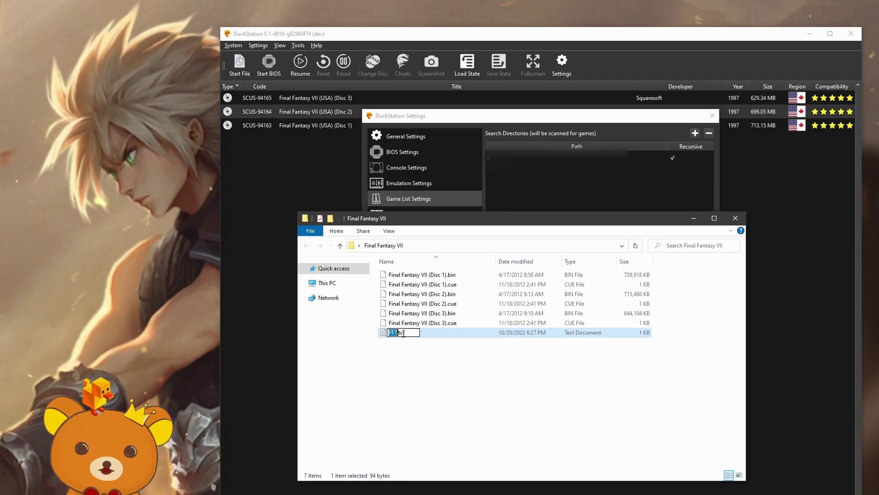
key(End)
key(BackSpace)
key(BackSpace)
key(BackSpace)
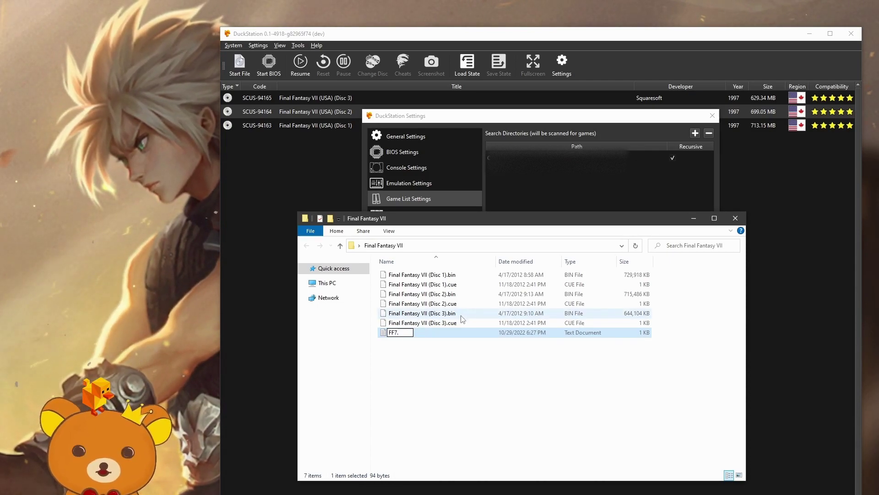
text(m3u)
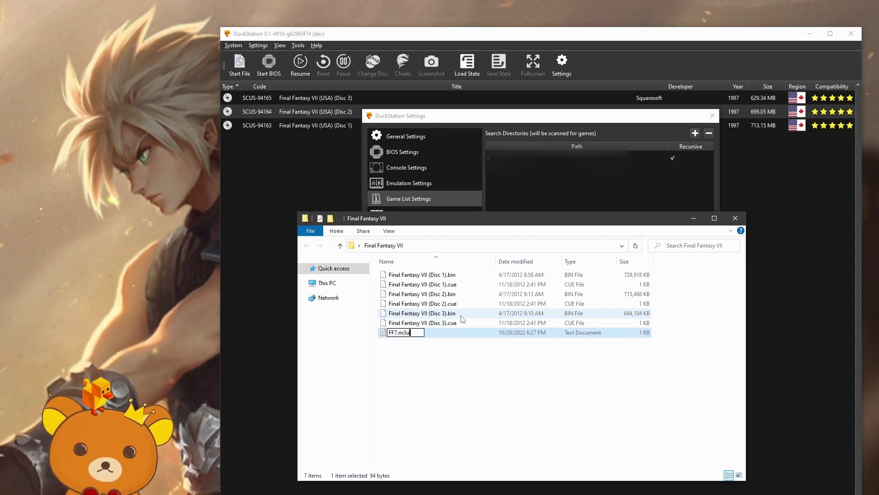
key(Return)
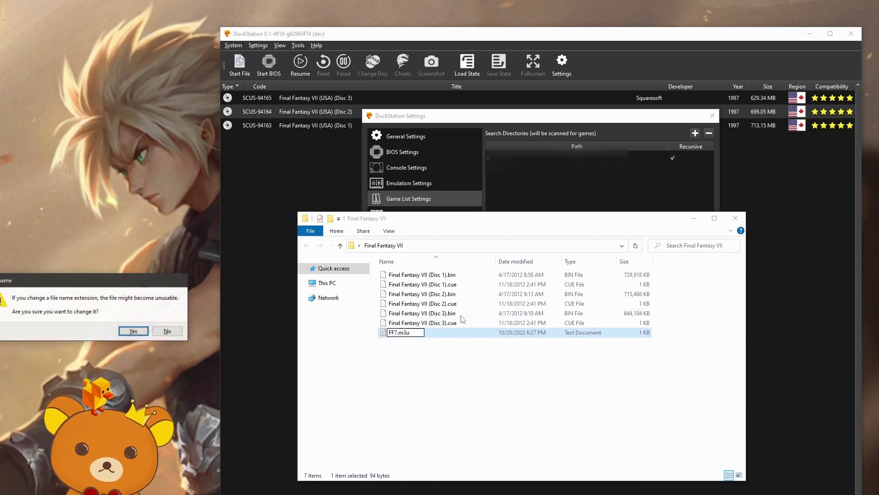
key(Return)
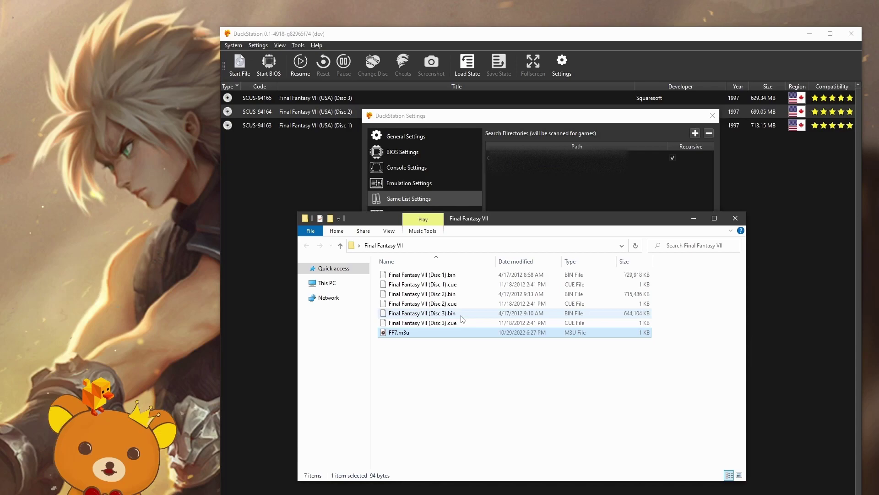
Move the folder window aside, rescan all games from the game list settings, and select the FF7 entry in the game list.
drag(529, 222, 0, 165)
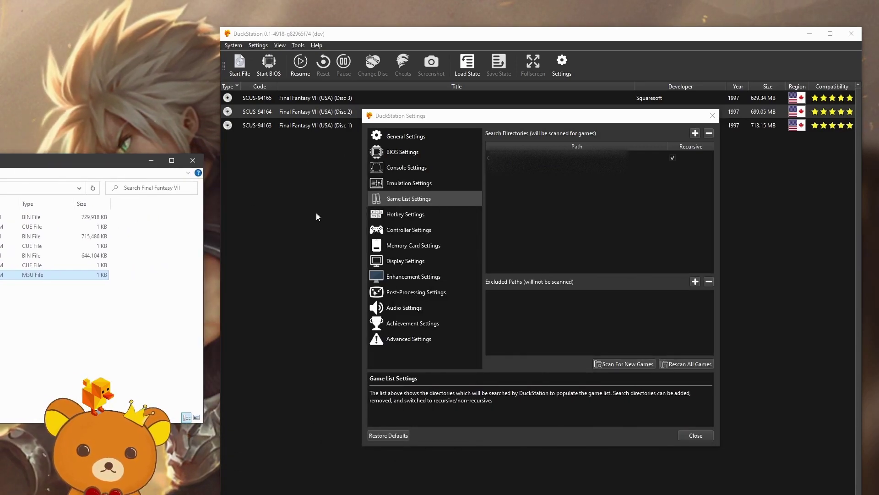
click(604, 281)
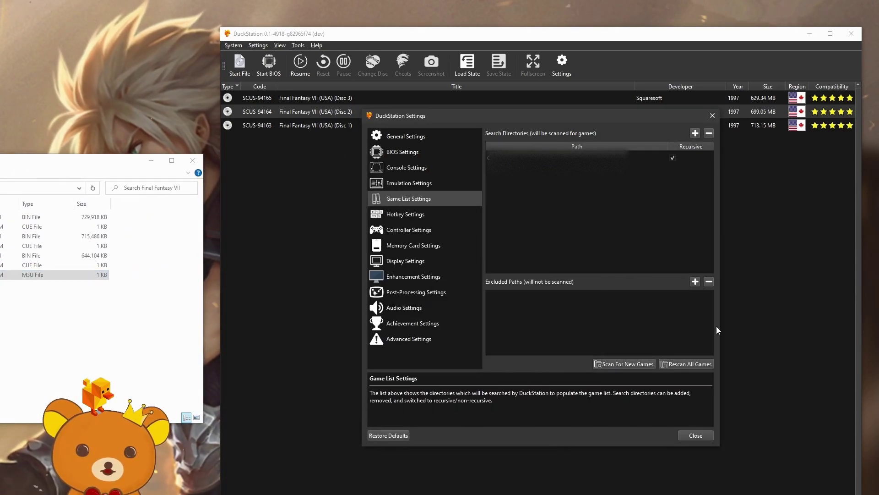
click(690, 363)
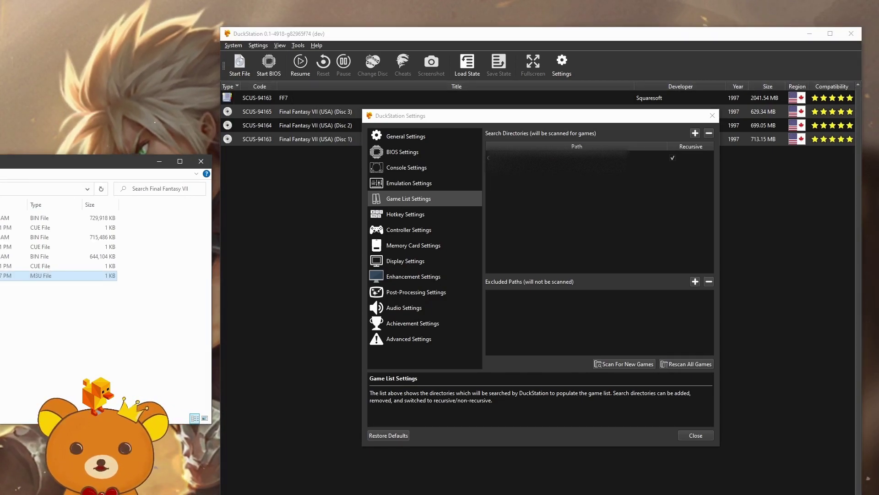
drag(68, 160, 192, 288)
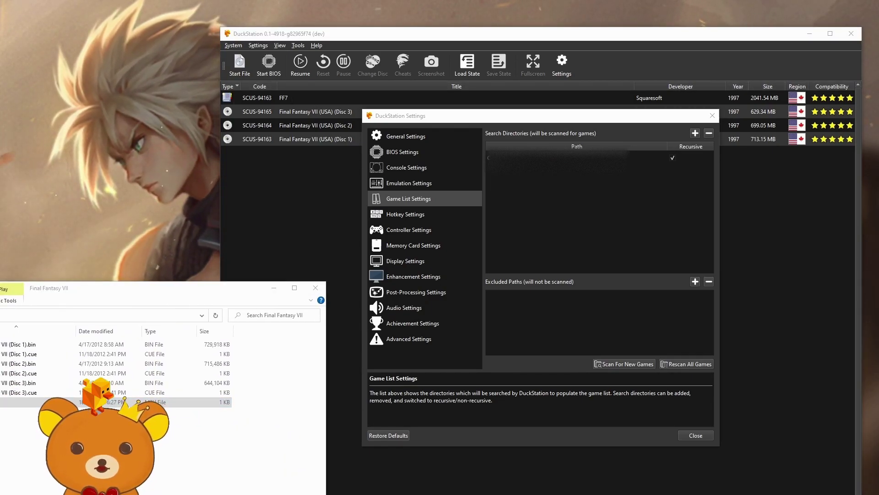
click(293, 98)
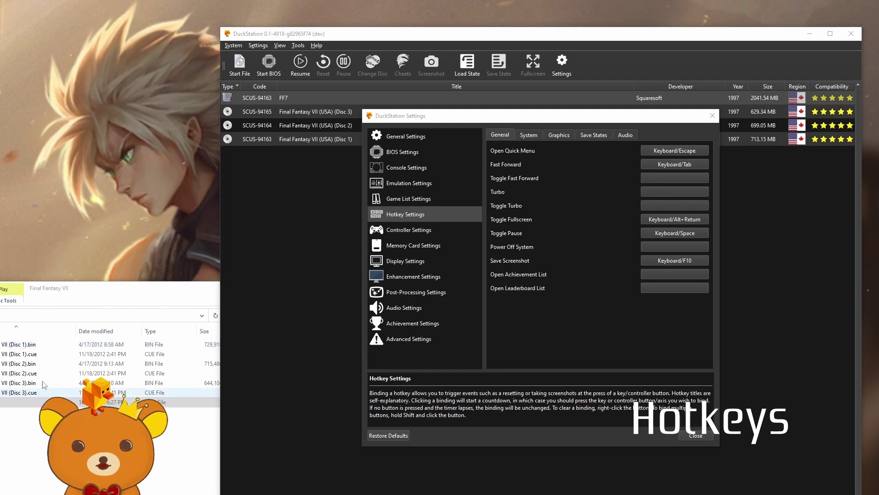
Review the General, System and Graphics hotkey bindings in the hotkey settings.
click(594, 163)
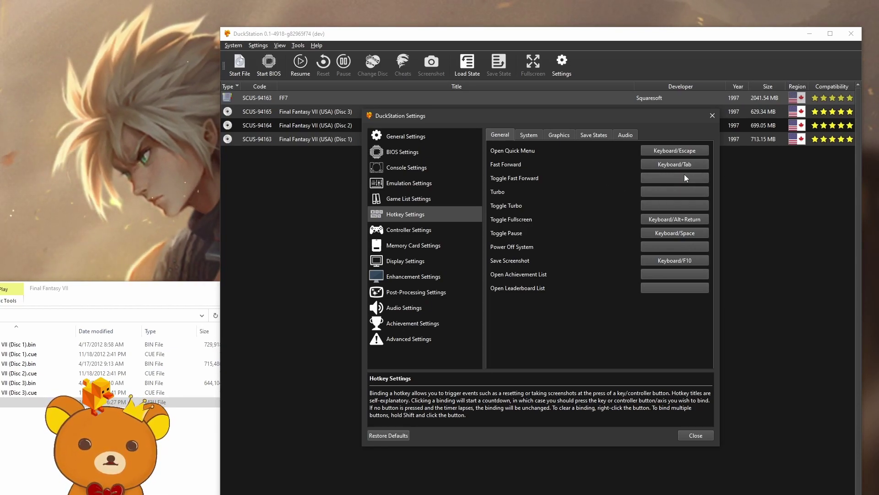
click(528, 134)
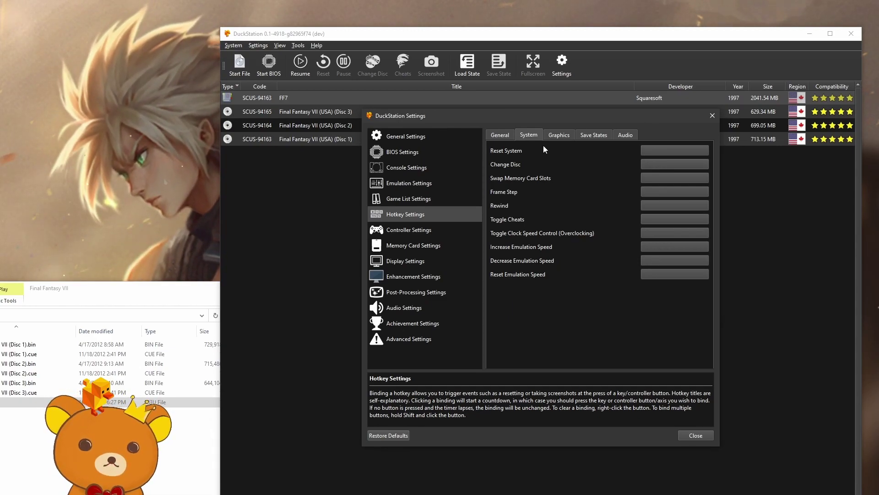
click(560, 136)
click(589, 136)
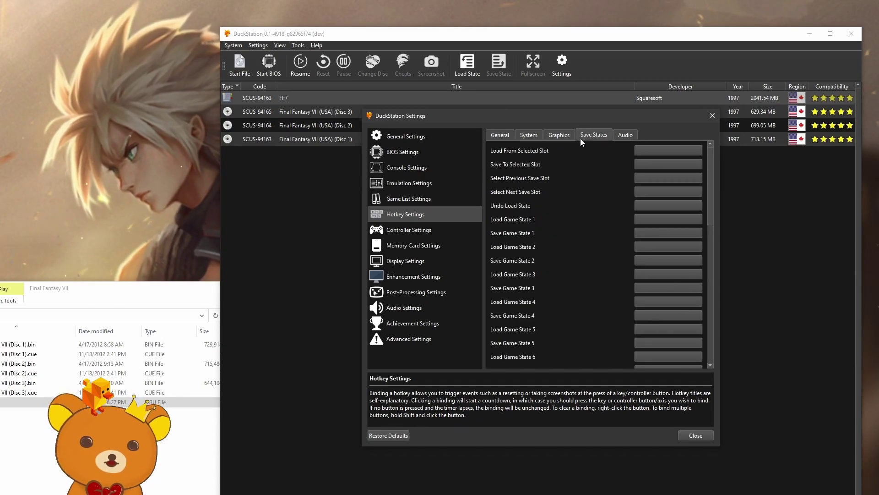
click(564, 138)
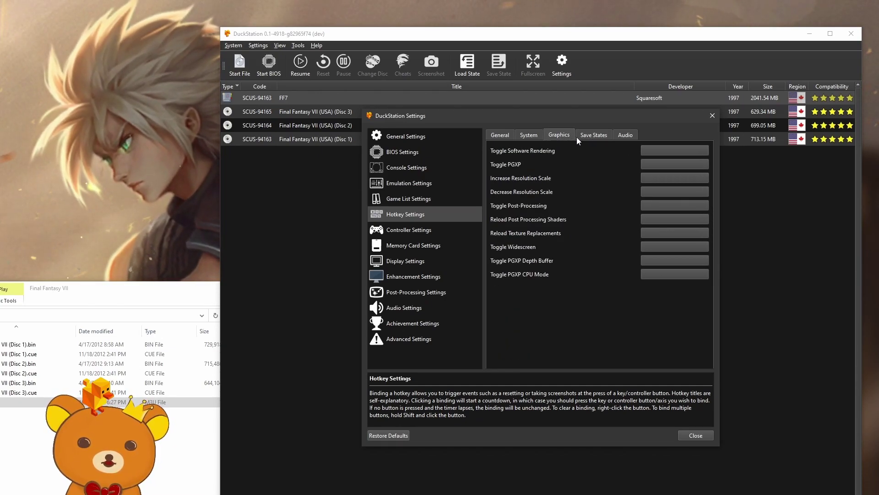
Examine the save state hotkeys, from the selected-slot bindings through the Game State and Global State slots.
click(594, 135)
scroll(685, 183, down, 10)
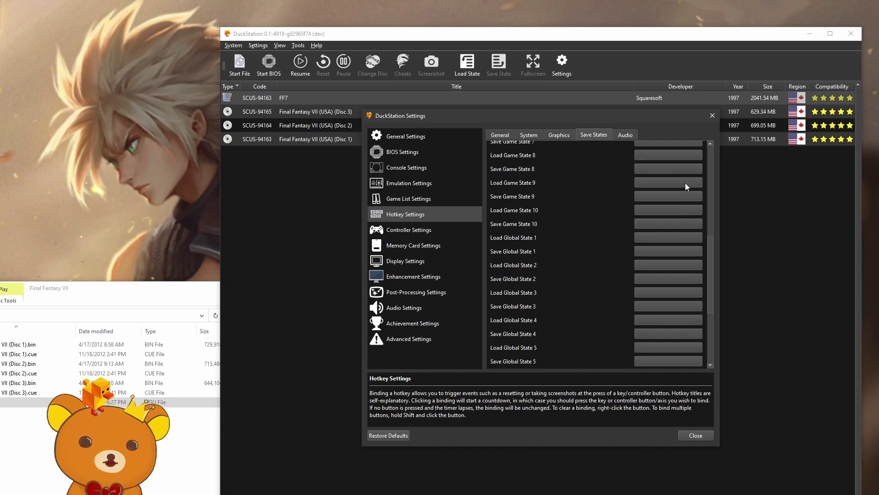
scroll(687, 184, up, 10)
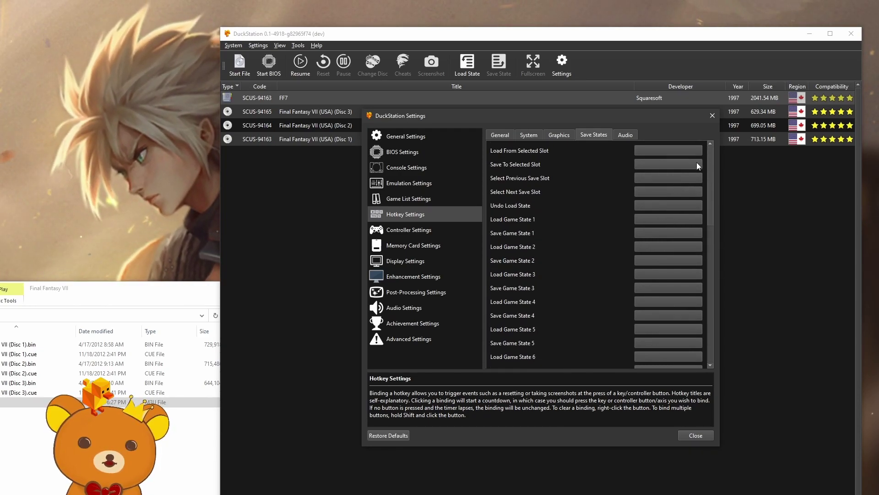
scroll(686, 165, down, 5)
scroll(681, 173, up, 5)
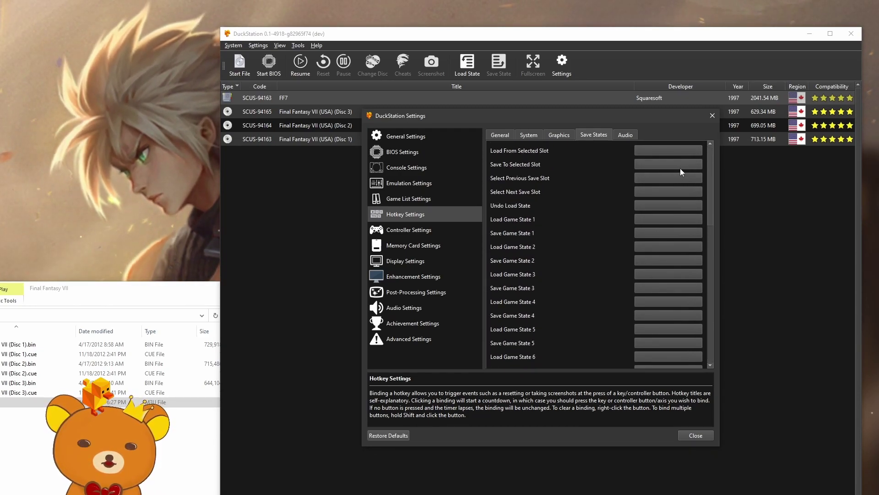
scroll(680, 168, down, 5)
scroll(682, 168, up, 5)
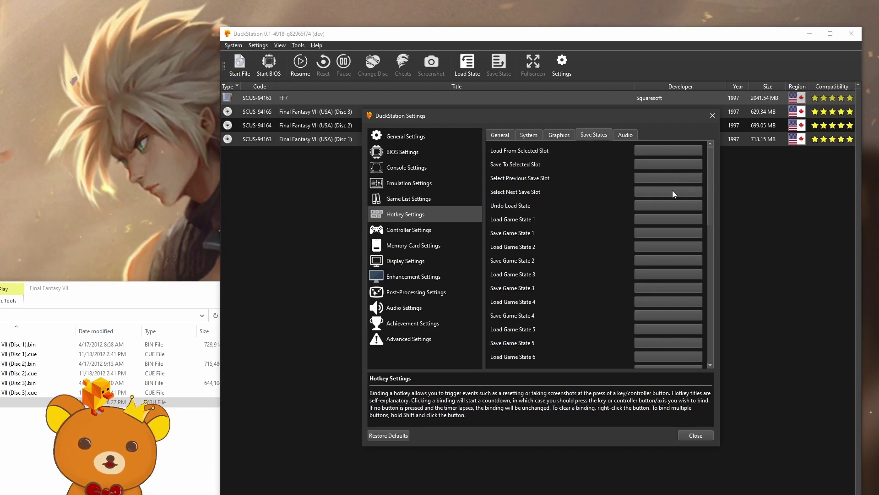
scroll(672, 176, down, 2)
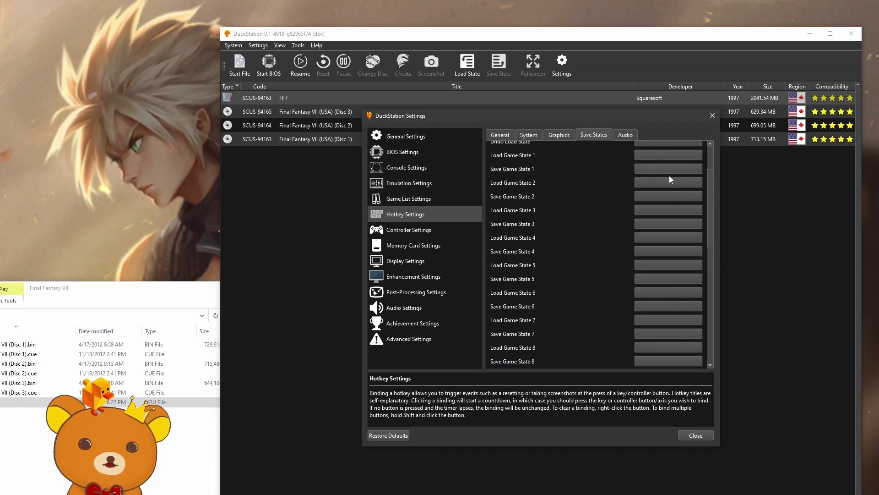
scroll(656, 212, up, 2)
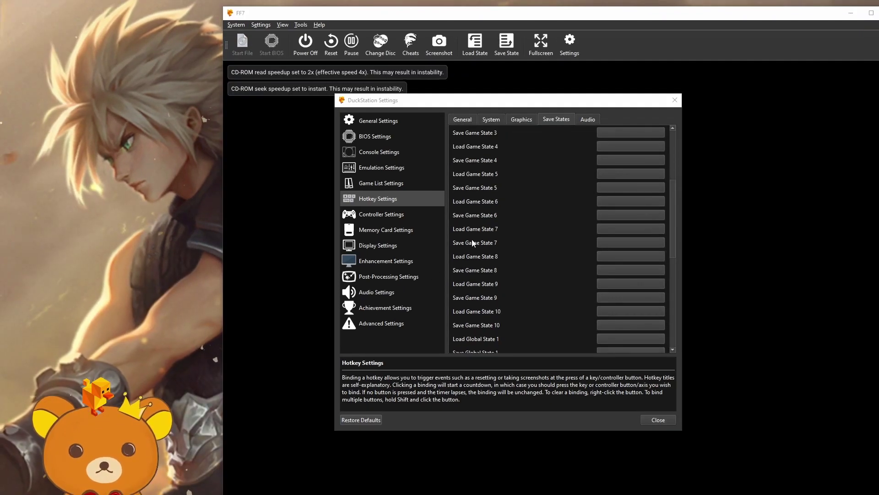
scroll(551, 213, up, 3)
scroll(554, 235, down, 10)
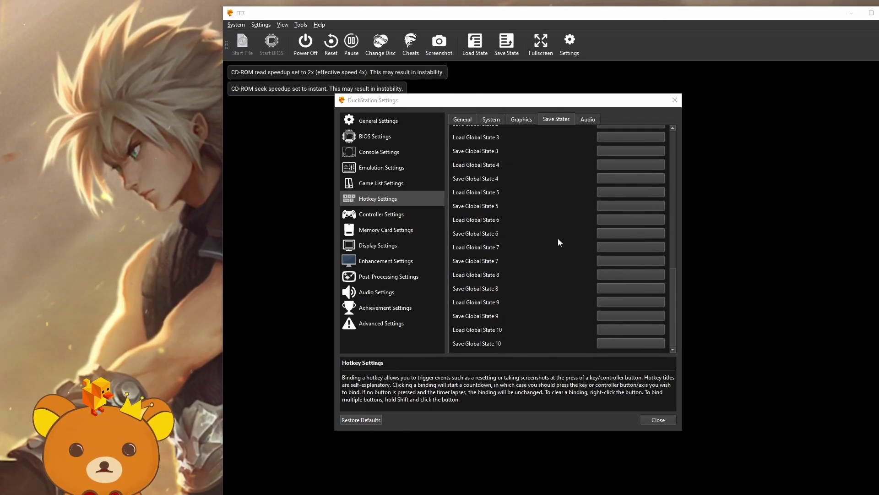
scroll(550, 243, up, 10)
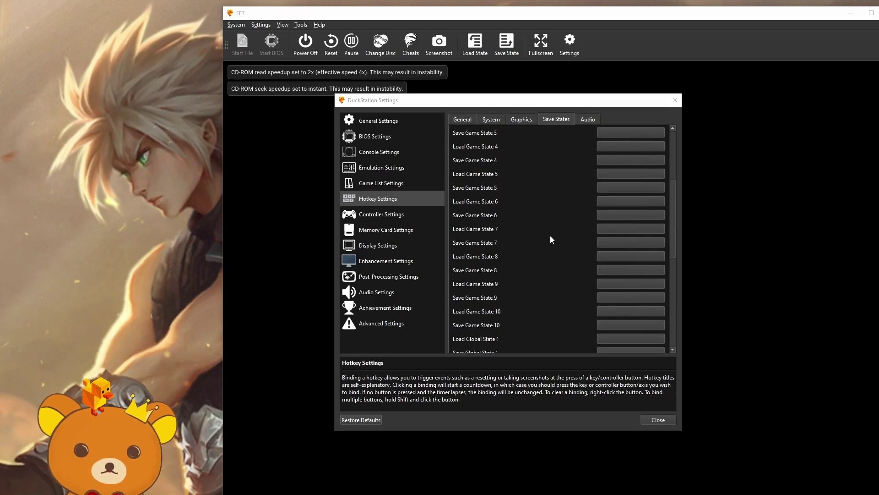
scroll(546, 197, down, 10)
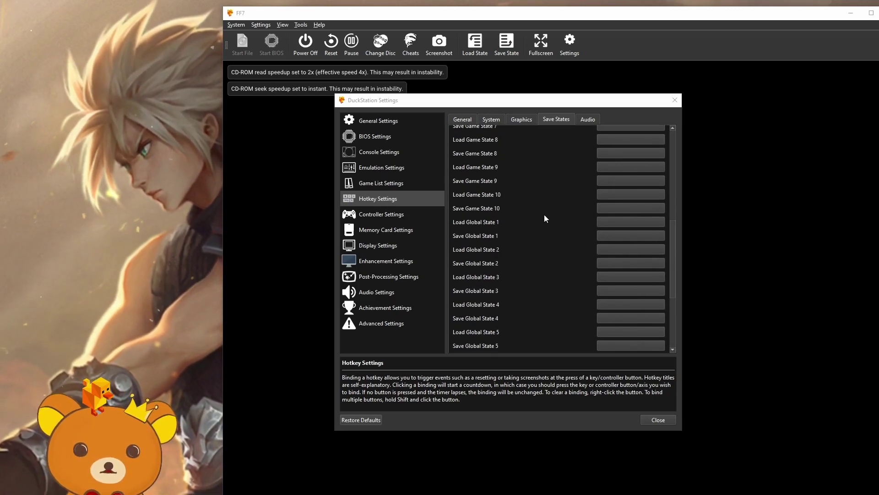
scroll(535, 265, up, 3)
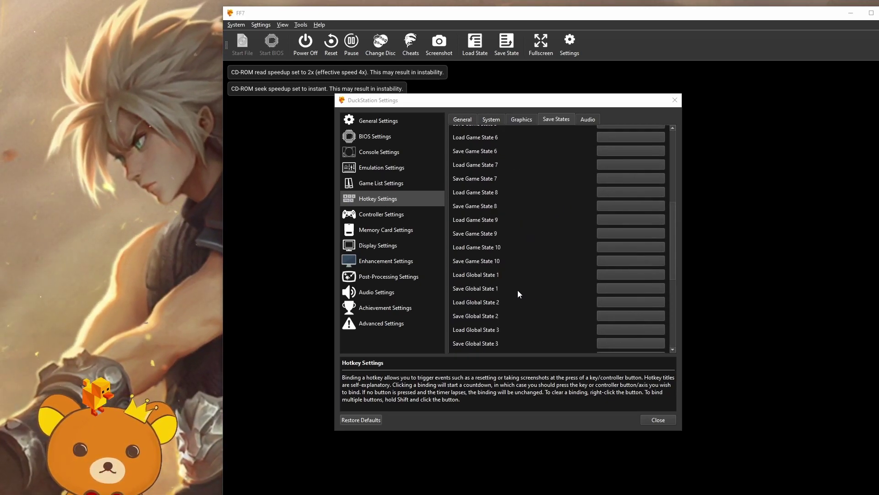
scroll(517, 290, down, 3)
scroll(499, 327, up, 10)
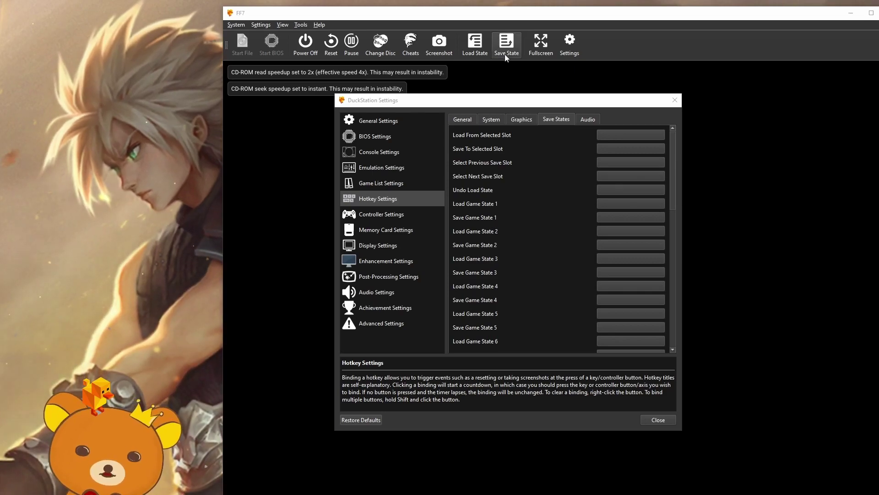
scroll(559, 263, down, 4)
scroll(572, 275, up, 4)
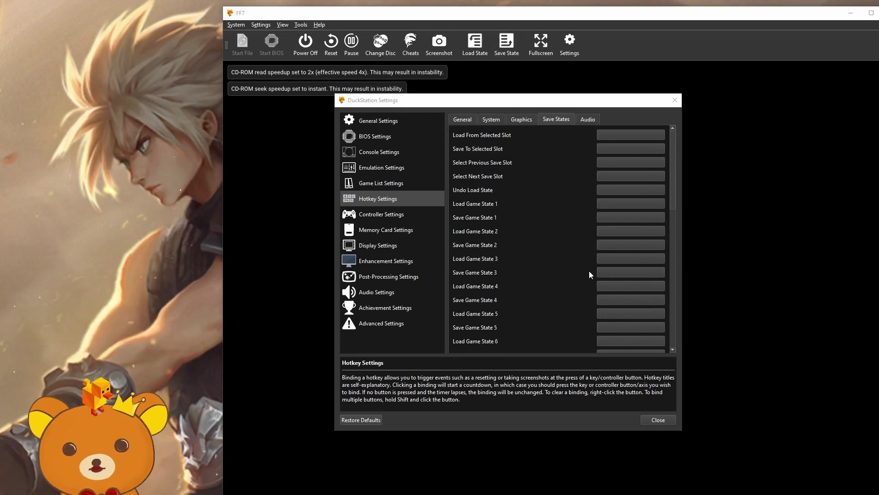
Close the settings and open the file dialog for saving the running FF7 game's state to a file.
click(660, 420)
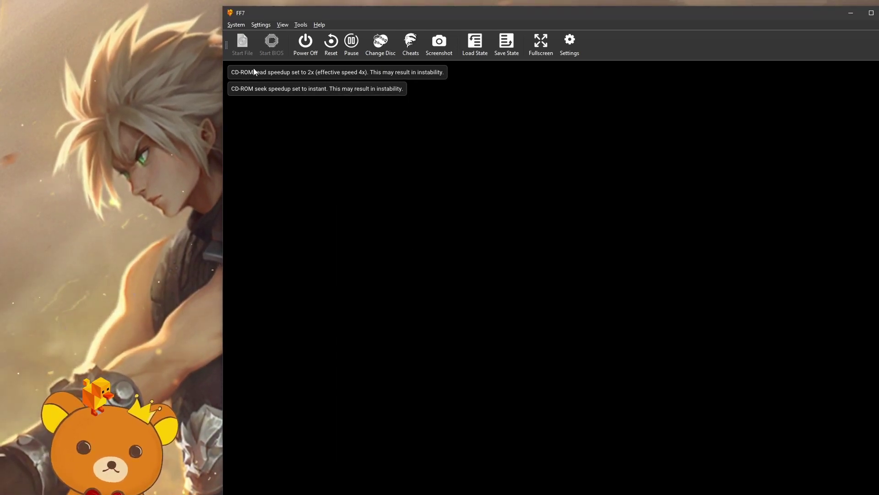
click(236, 24)
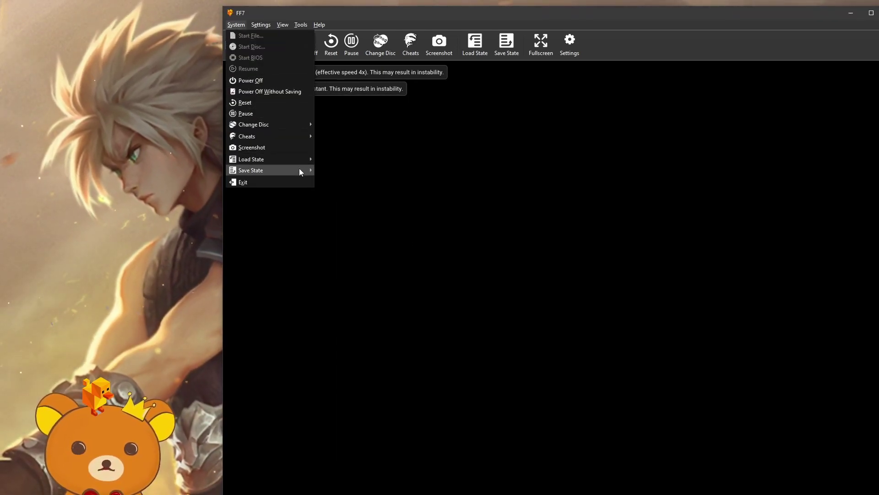
mouse_move(299, 169)
click(337, 171)
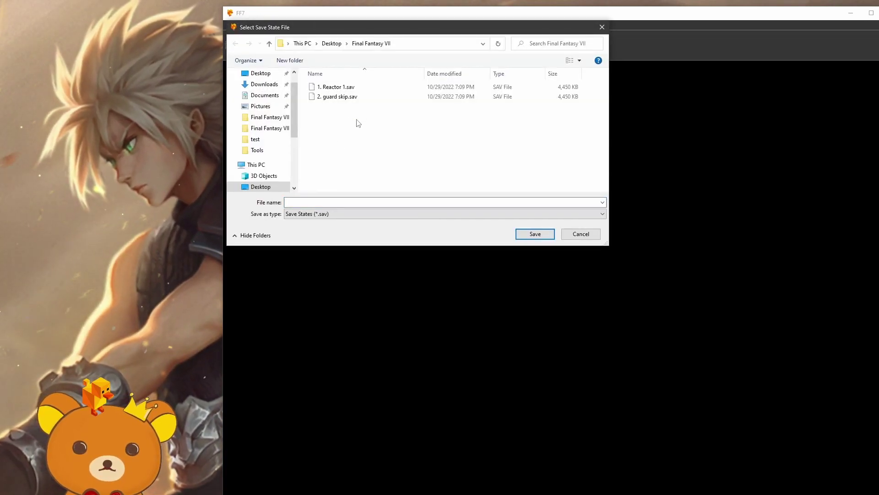
Look over the existing save state files "1. Reactor 1.sav" and "2. guard skip.sav" in the Final Fantasy VII folder.
click(328, 89)
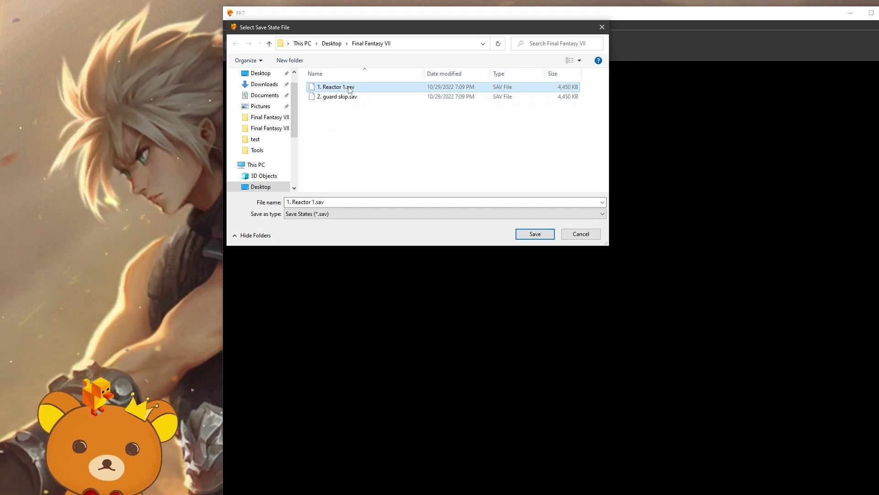
click(344, 97)
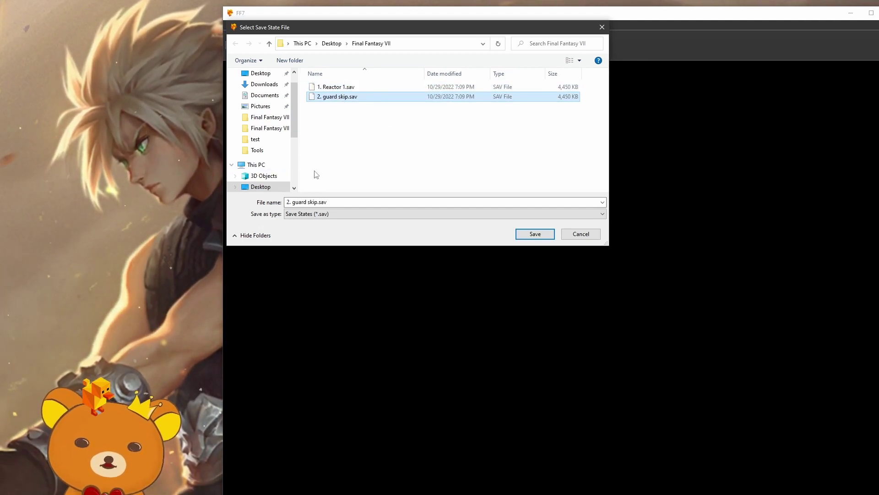
click(411, 157)
click(339, 87)
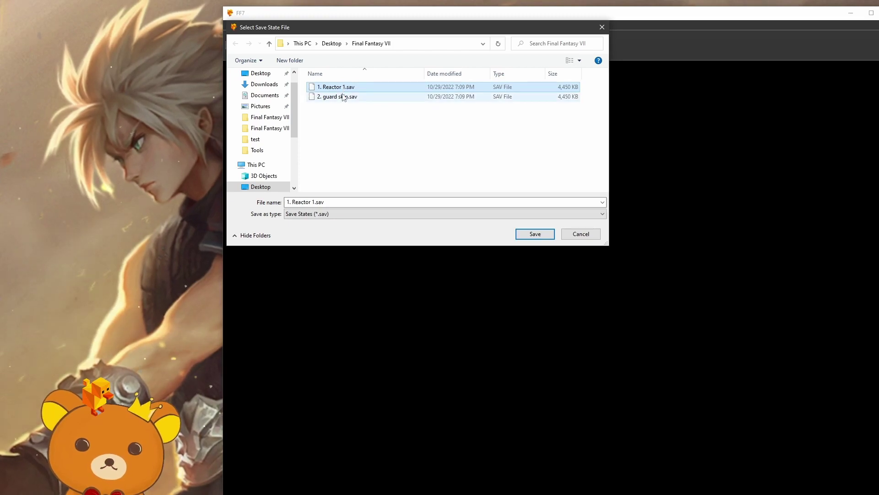
click(334, 98)
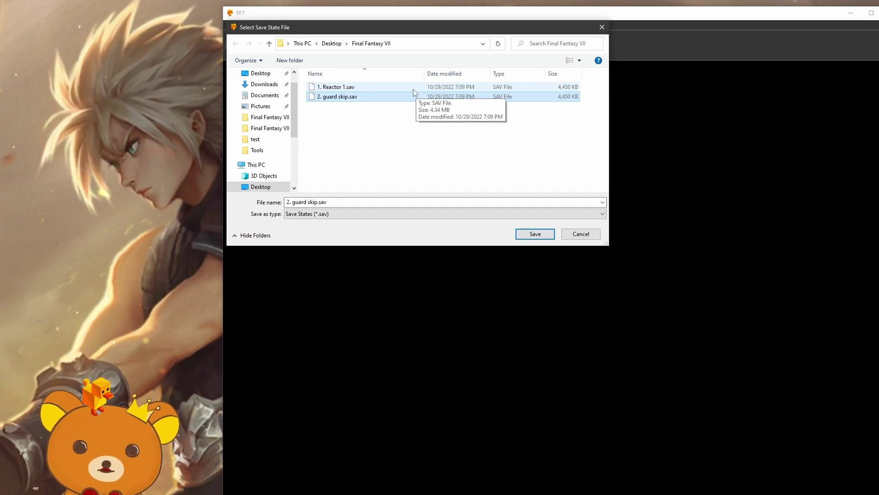
click(345, 88)
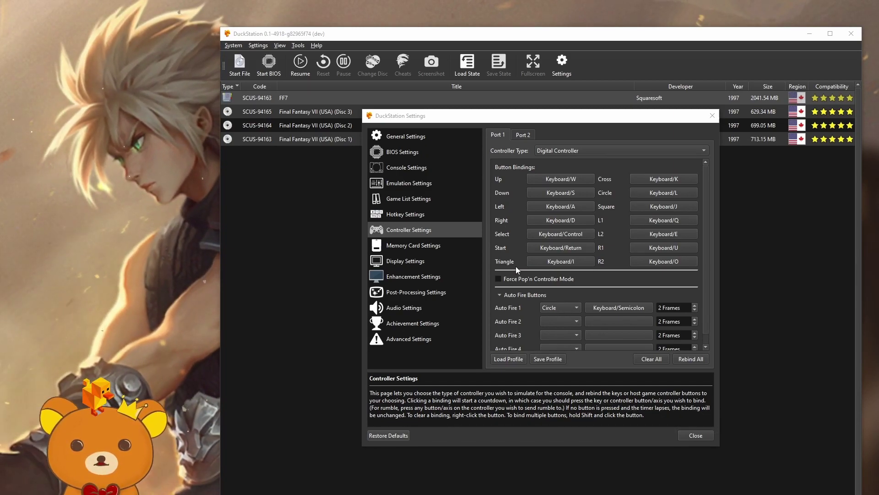
Look over the button choices for Auto Fire 1 and the available types for Memory Card 1.
click(569, 309)
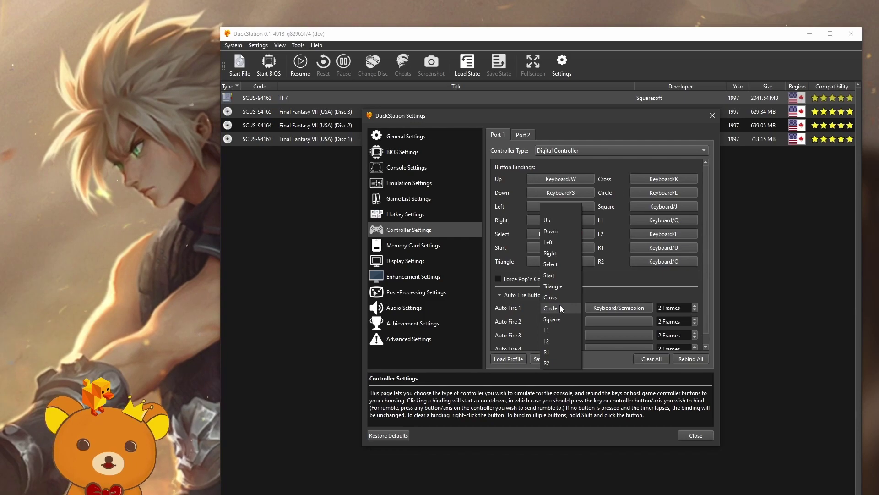
click(560, 309)
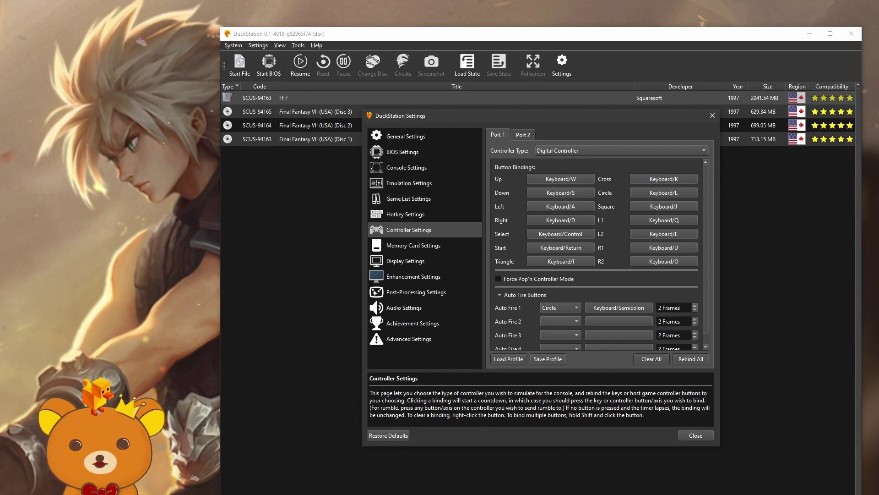
key(Down)
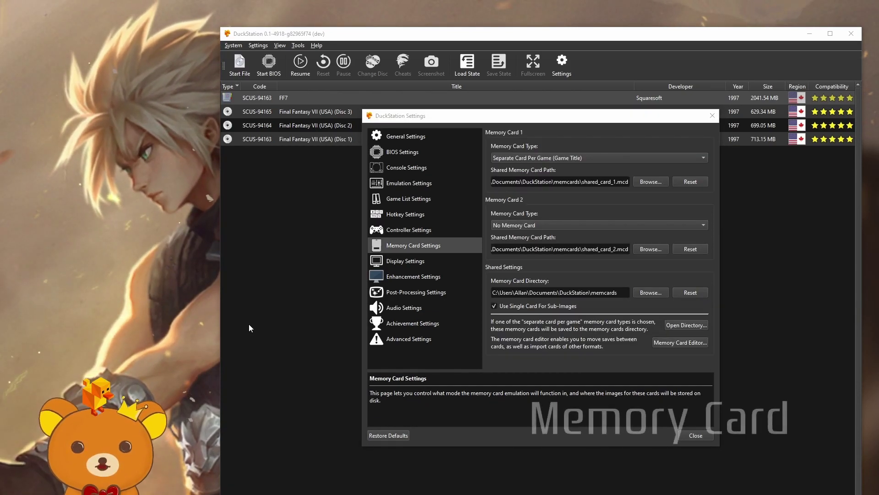
click(575, 159)
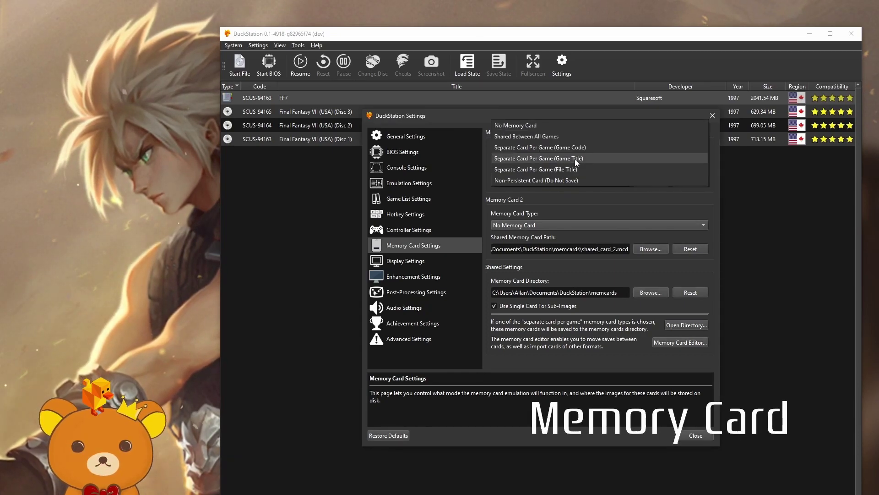
click(571, 133)
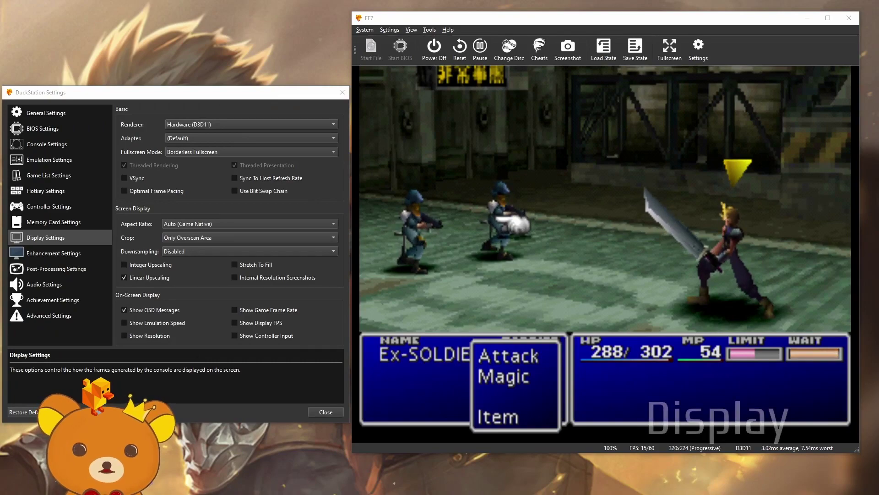
Look over the available renderers and fullscreen modes in the display settings.
mouse_move(221, 142)
mouse_move(223, 126)
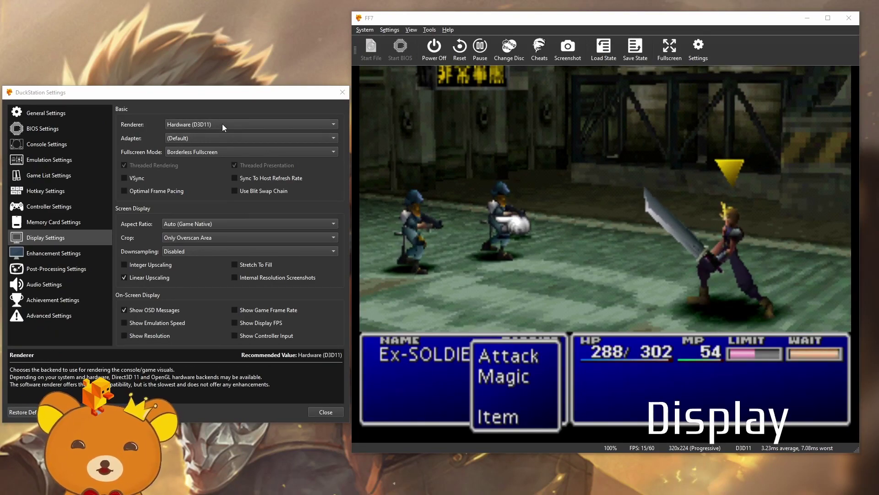
click(223, 125)
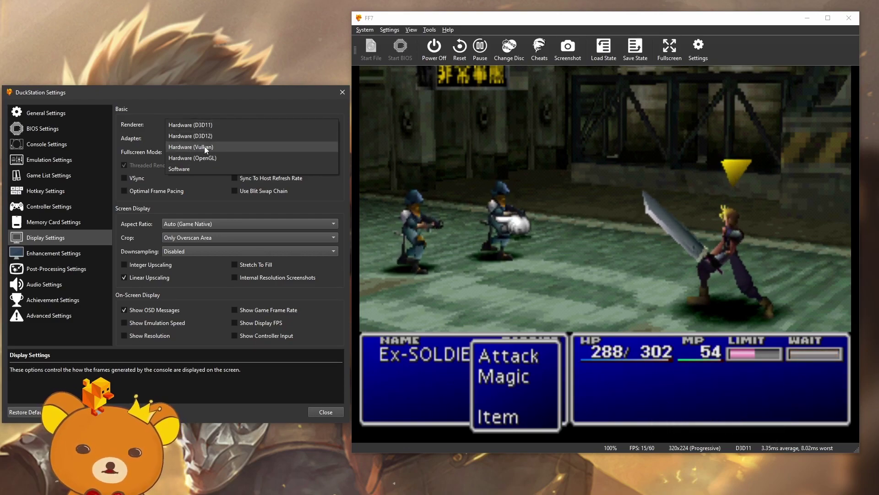
click(152, 130)
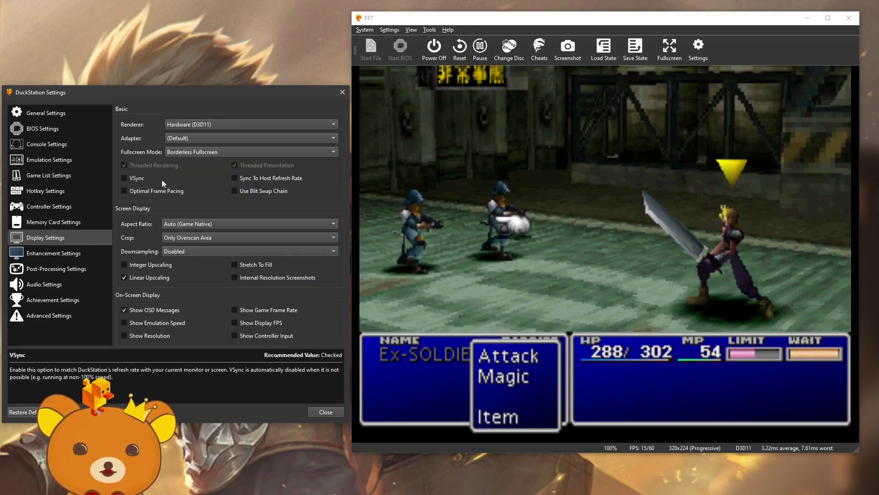
click(187, 156)
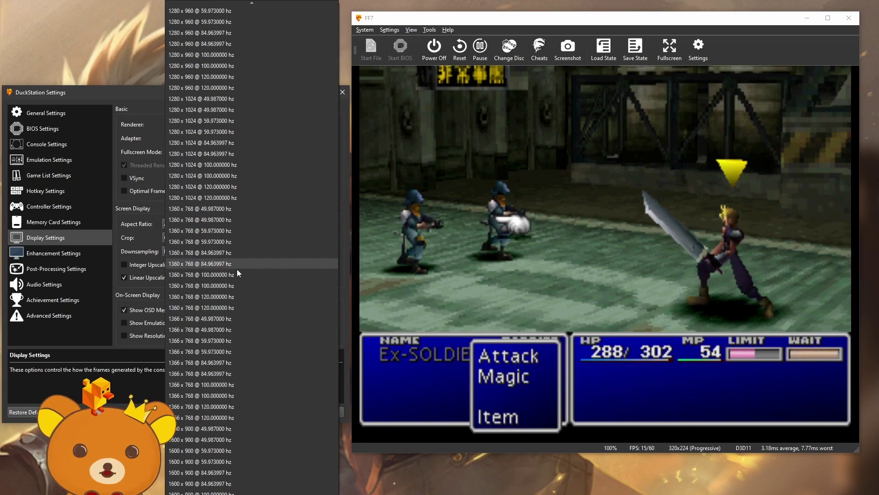
click(136, 145)
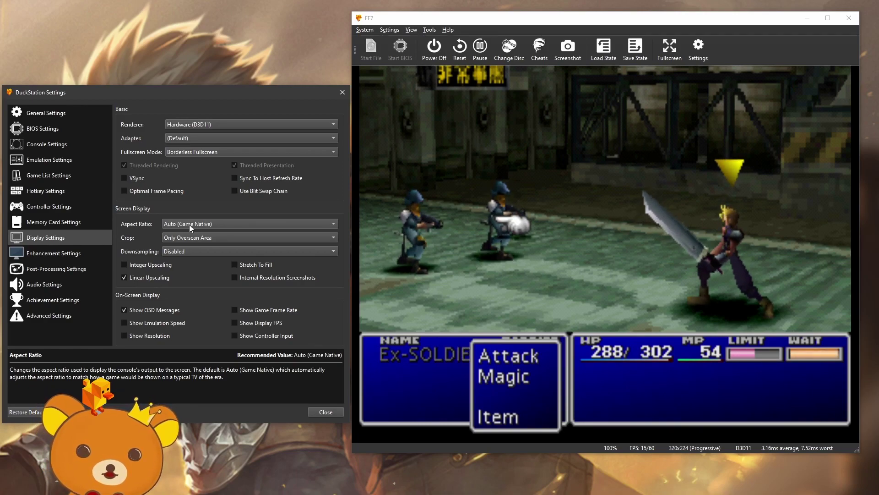
Try the crop modes None and All Borders on the running game, and return to Only Overscan Area.
click(197, 237)
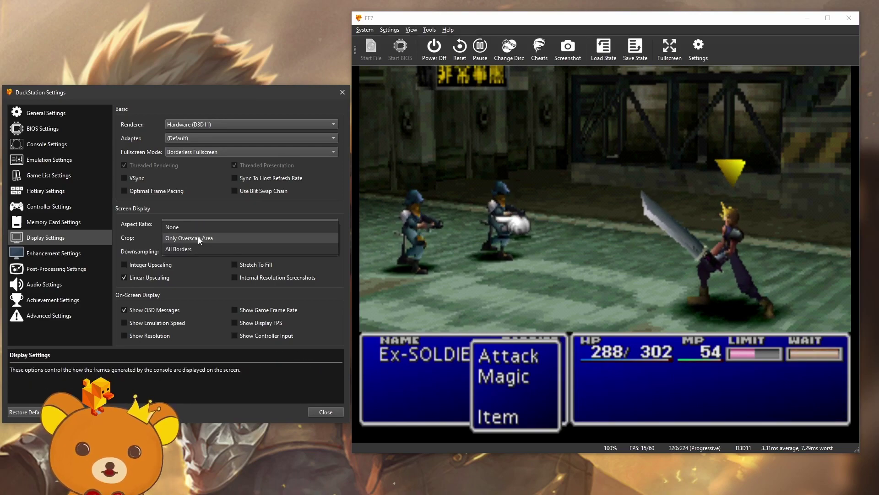
click(195, 226)
click(195, 239)
click(195, 248)
click(197, 238)
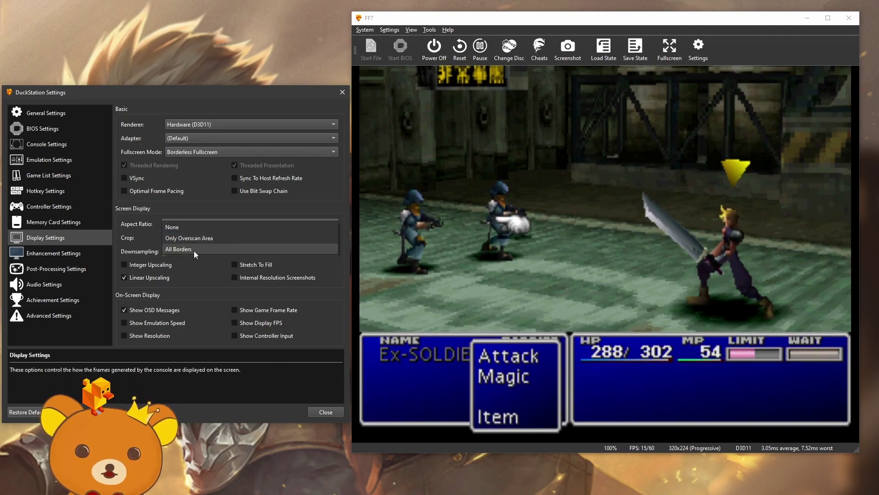
click(197, 249)
click(199, 238)
click(199, 232)
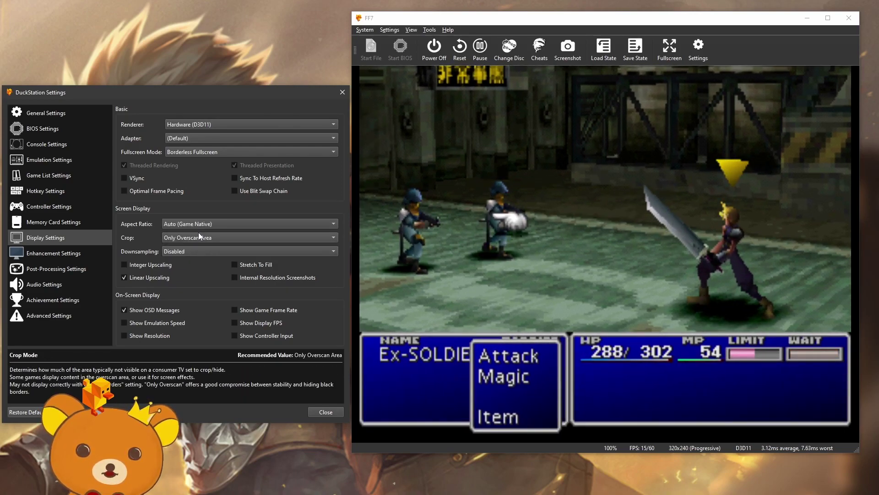
Disable Linear Upscaling and enable Show Game Frame Rate in the display settings.
click(139, 278)
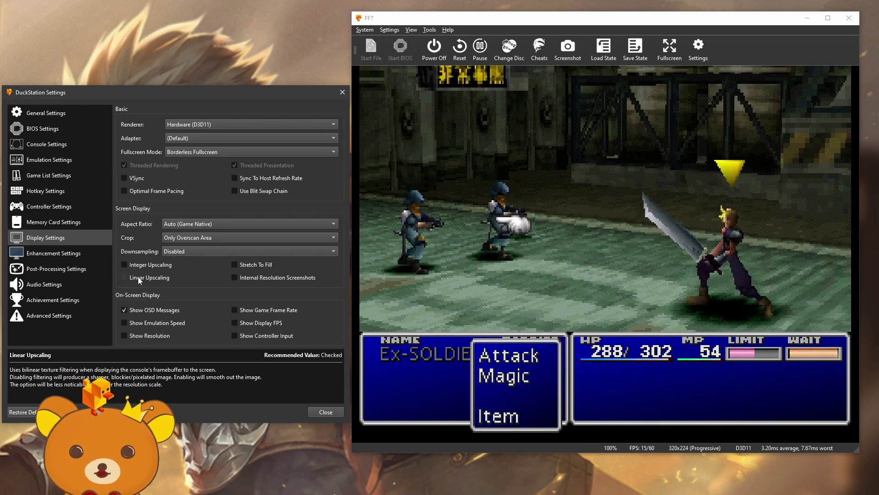
click(139, 278)
click(140, 278)
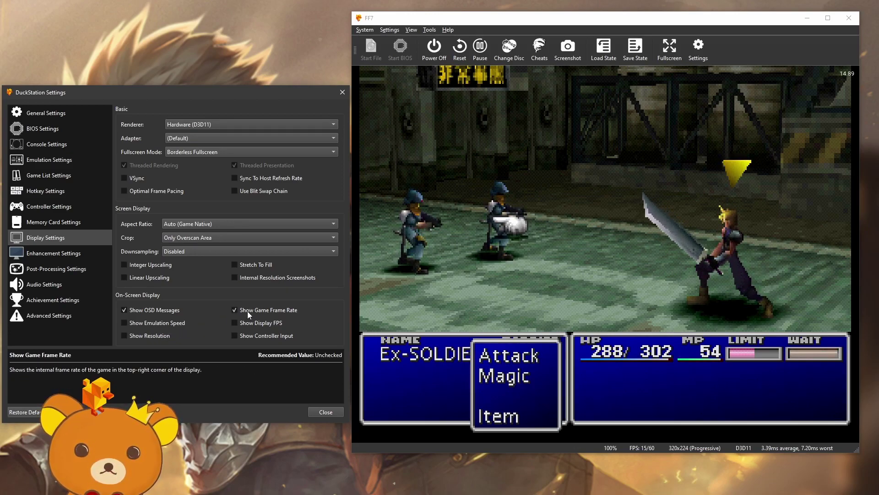
Enable the on-screen display of the display FPS, emulation speed and controller input.
click(250, 322)
click(175, 324)
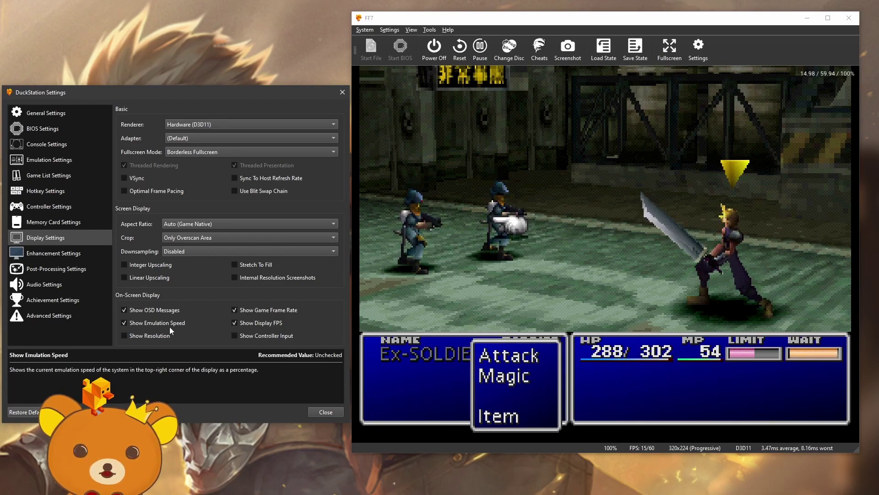
click(249, 337)
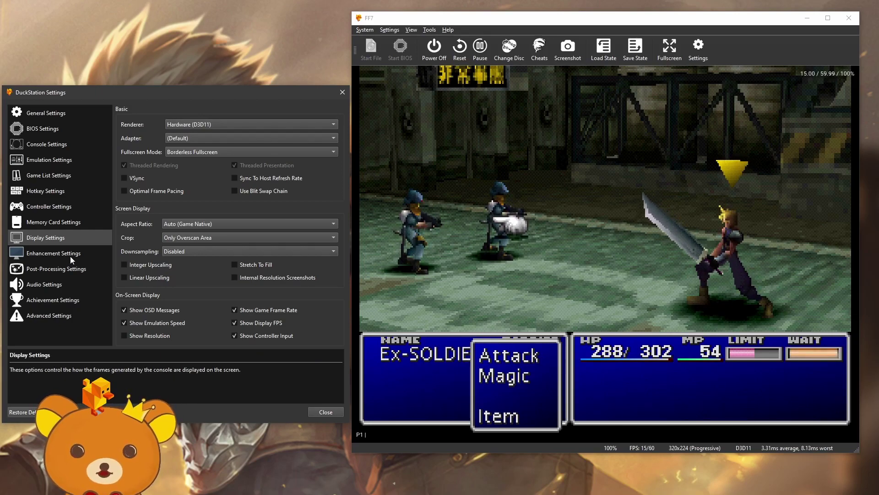
Enable True Color Rendering and set the internal resolution scale to 5x (for 1080p) in the enhancement settings.
click(54, 253)
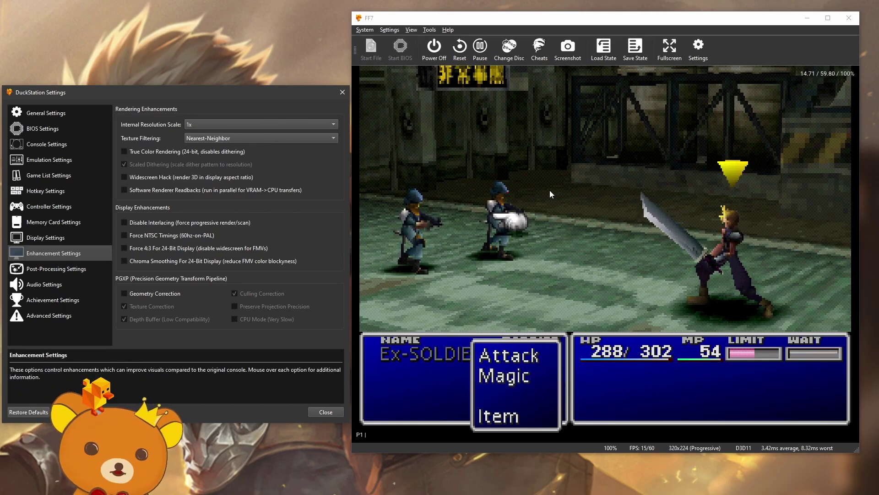
click(203, 155)
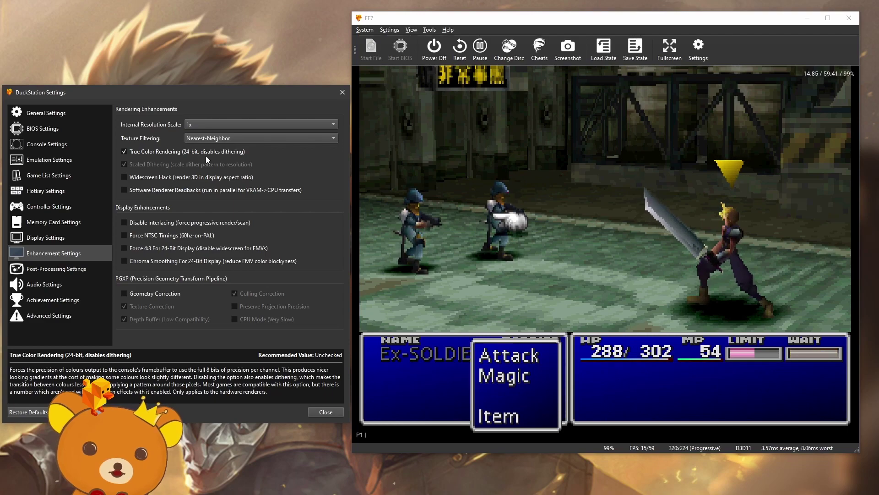
click(223, 127)
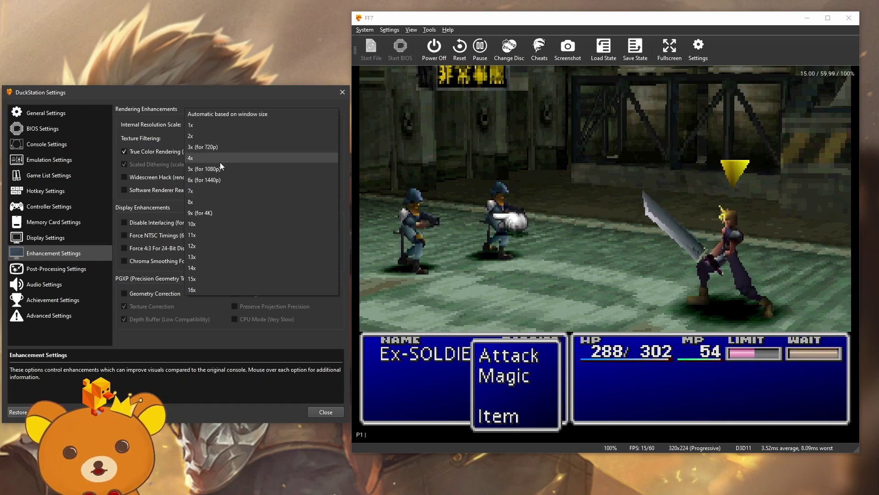
click(224, 168)
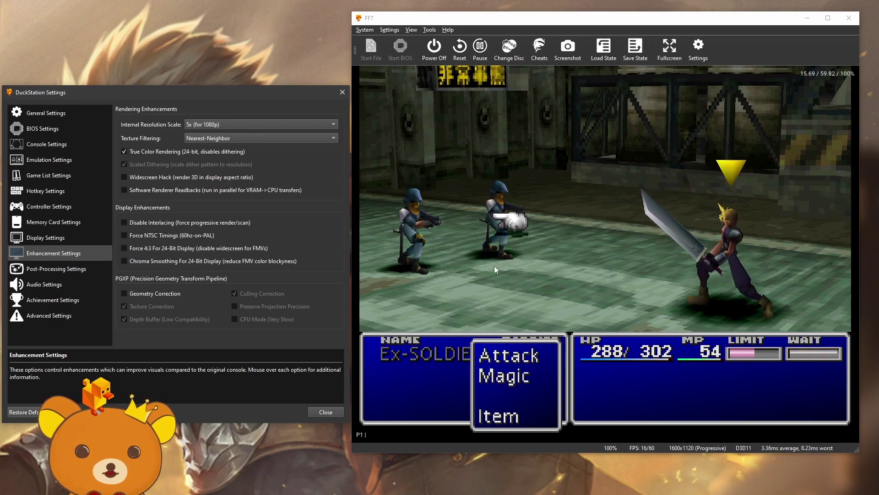
Enable PGXP Geometry Correction with Culling Correction, Texture Correction and Depth Buffer all on, toggling the sub-options to compare them.
click(156, 294)
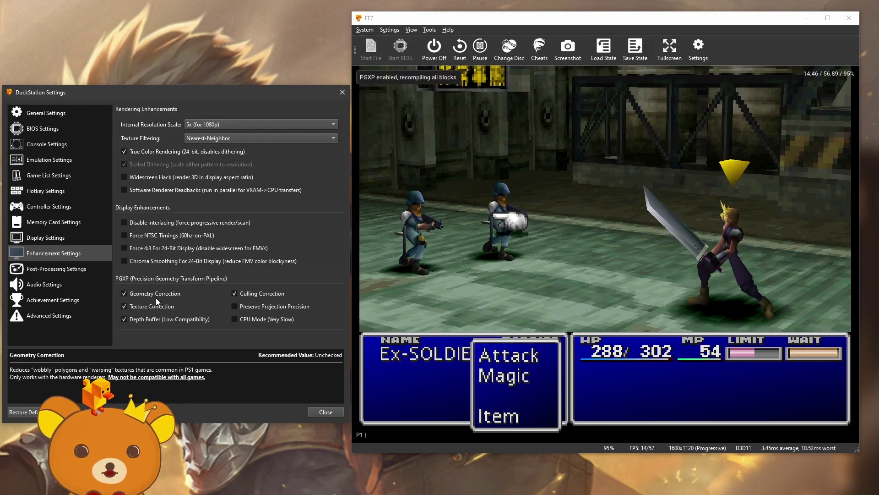
click(235, 293)
click(161, 307)
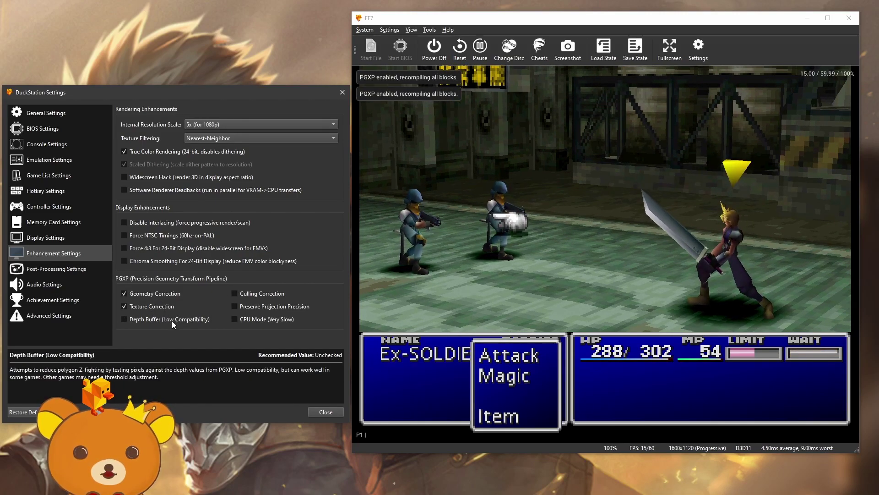
click(173, 320)
click(259, 293)
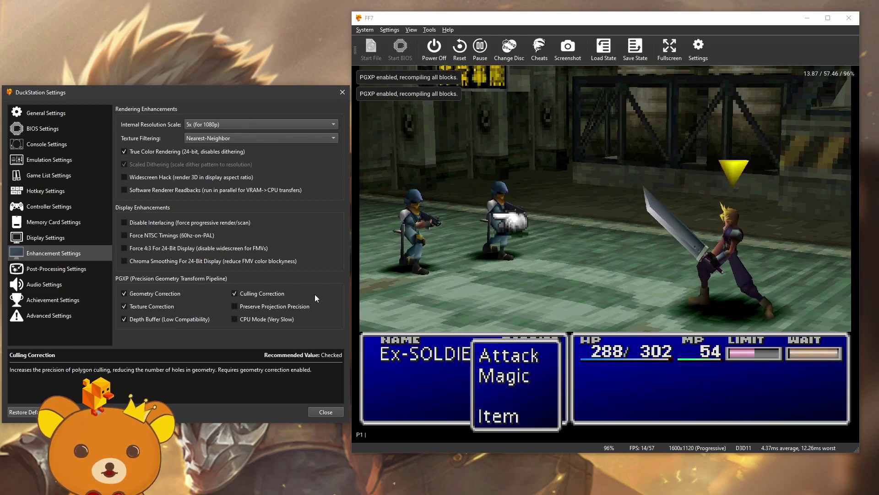
Try Preserve Projection Precision and switch it off again, and toggle Geometry Correction off and back on to compare.
click(289, 308)
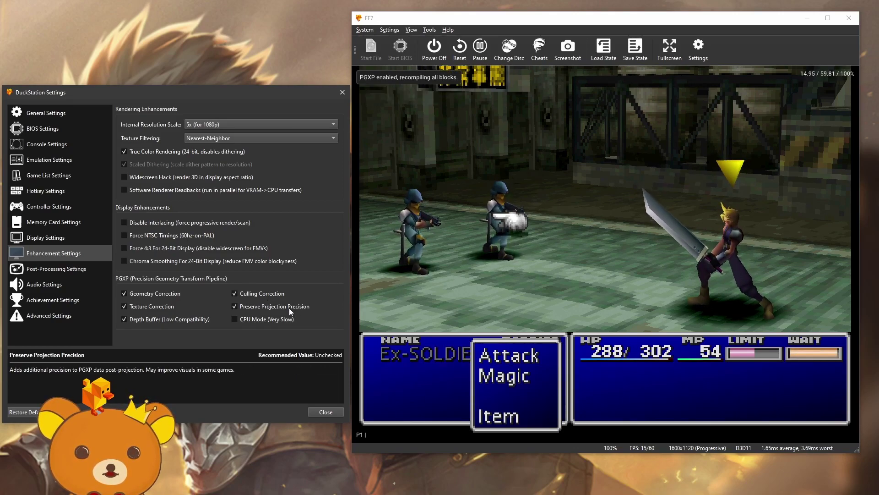
click(291, 310)
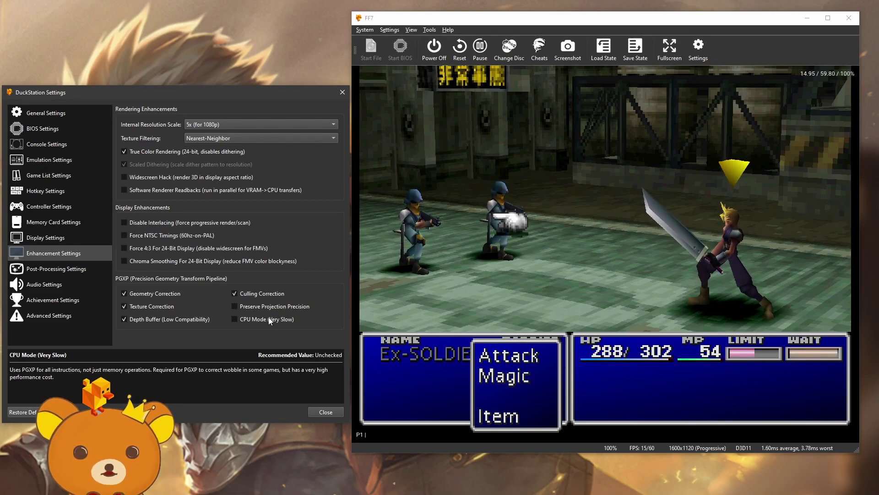
click(168, 296)
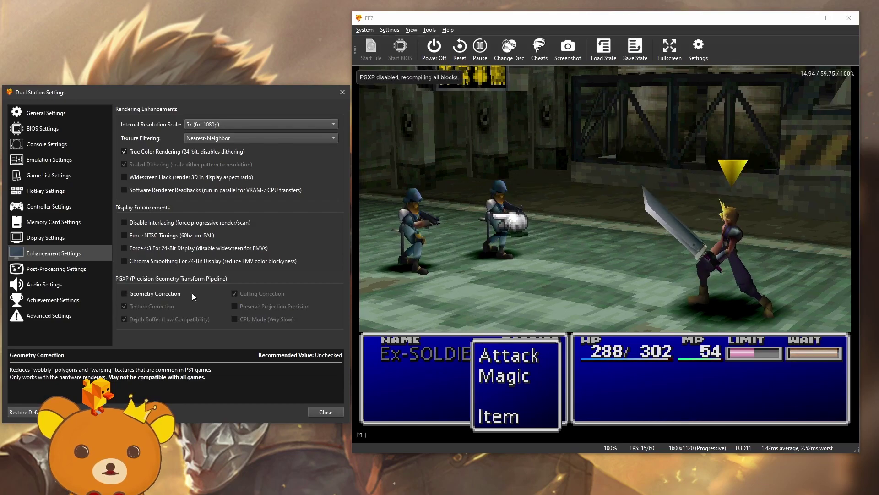
click(169, 296)
Enable post processing and remove the existing Cccalibrator shader from the post-processing chain.
click(80, 270)
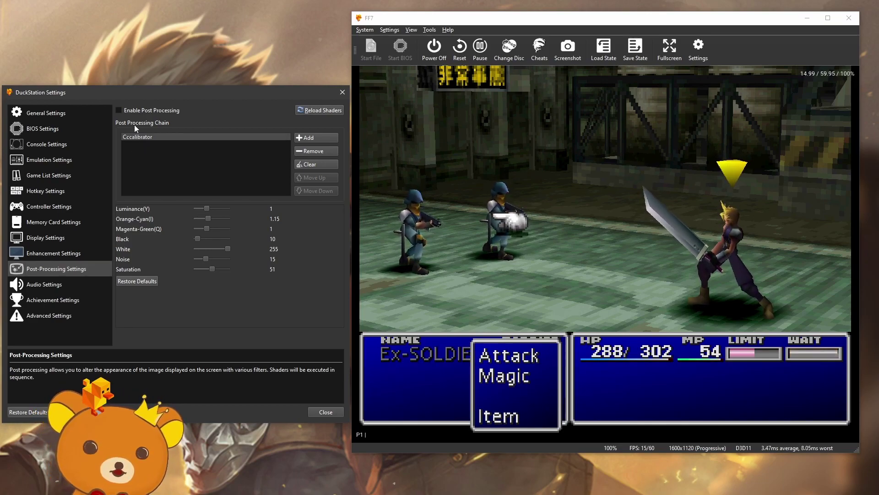
click(80, 254)
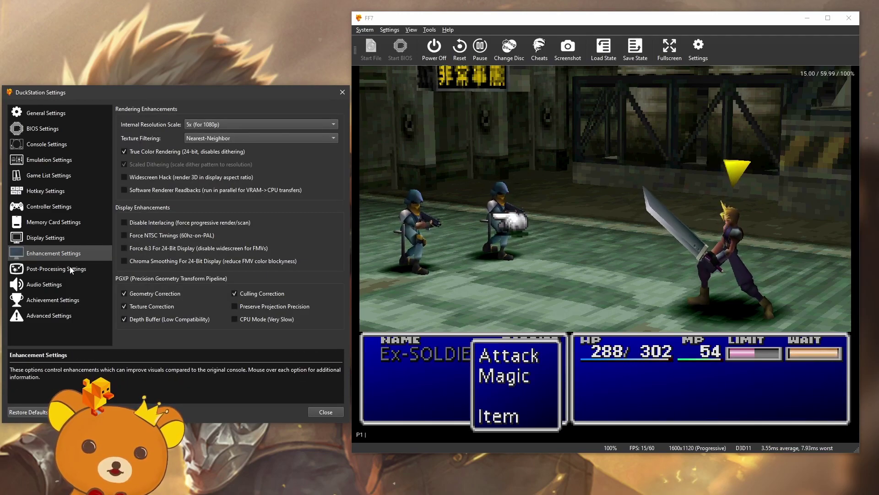
click(73, 268)
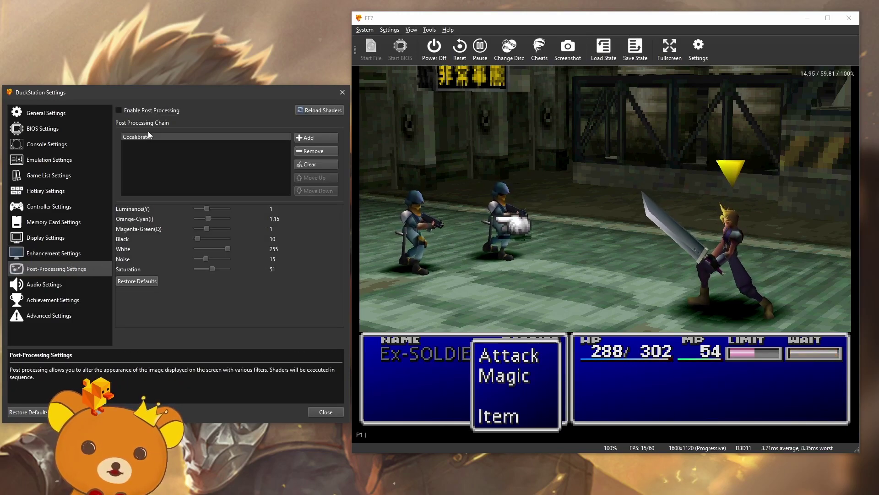
click(162, 112)
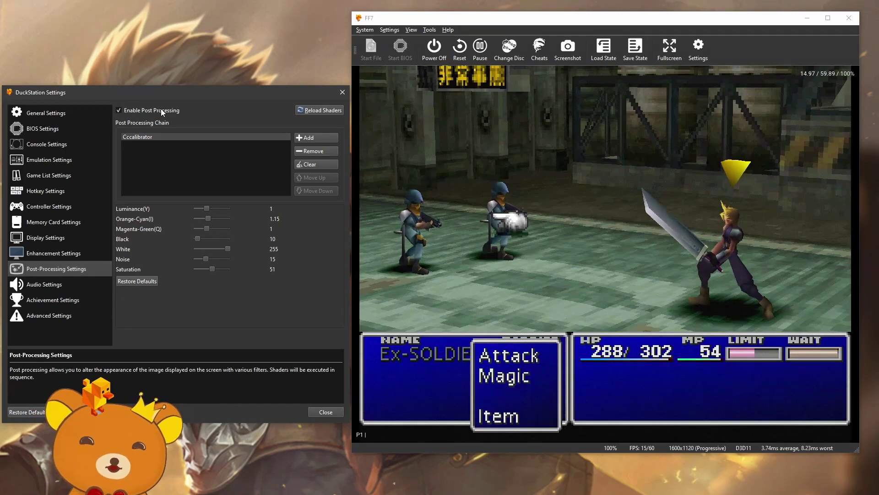
click(310, 152)
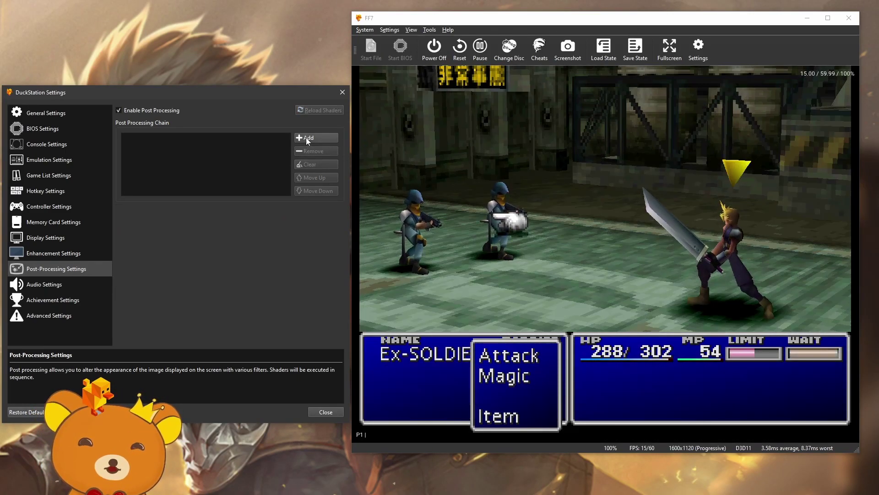
Add the Cccalibrator shader to the post-processing chain and set its Noise to 21 and Luminance(Y) to 1.1.
click(307, 138)
click(331, 145)
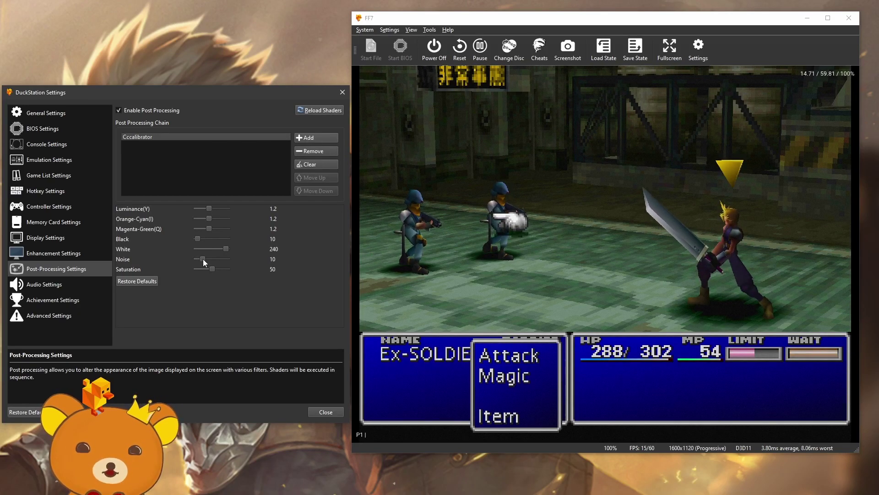
drag(208, 262, 210, 263)
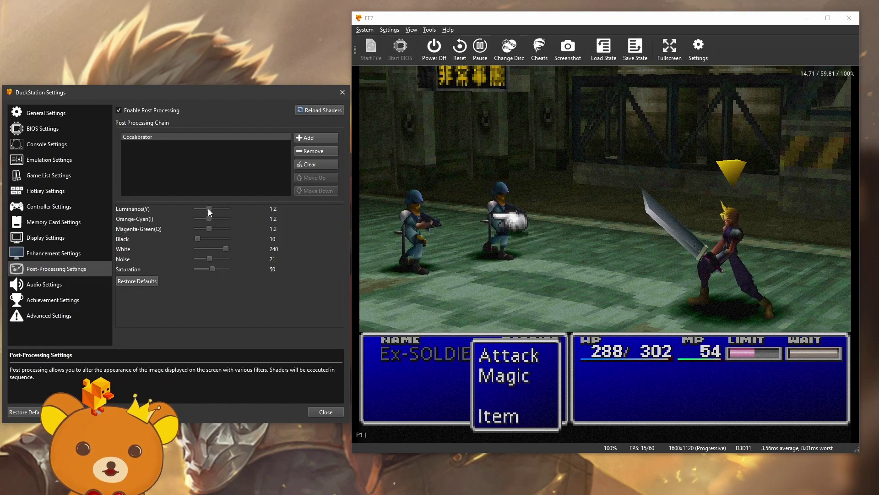
drag(208, 211, 208, 210)
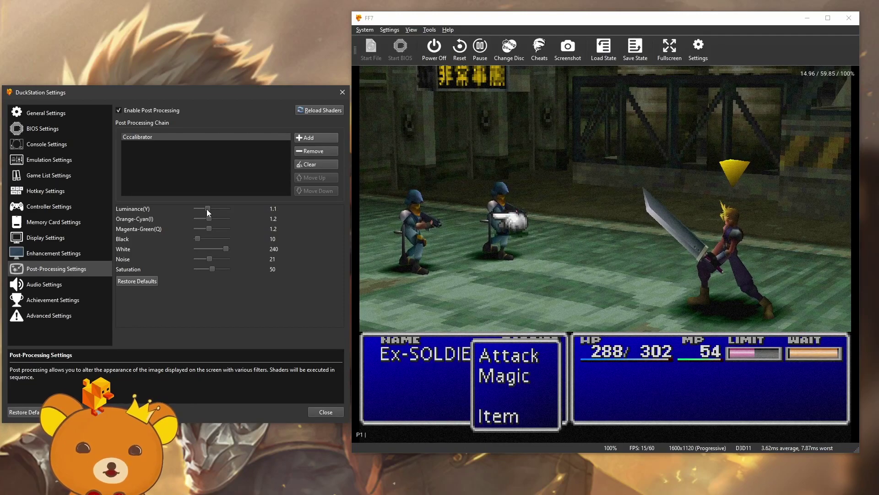
Tune the Cccalibrator shader to White 255, Saturation 48, Magenta-Green(Q) 1.15 and Orange-Cyan(I) 1.05.
drag(226, 250, 231, 266)
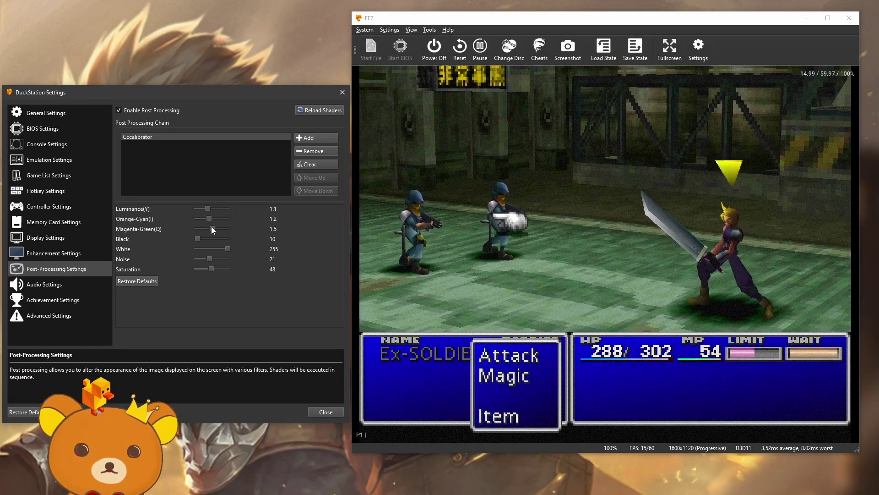
drag(213, 230, 207, 222)
Try the dolphinfx/celshading shader with EdgeStrength 1.45, EdgeFilter 1 and EdgeThickness 1.37, and remove it from the post-processing chain.
click(307, 139)
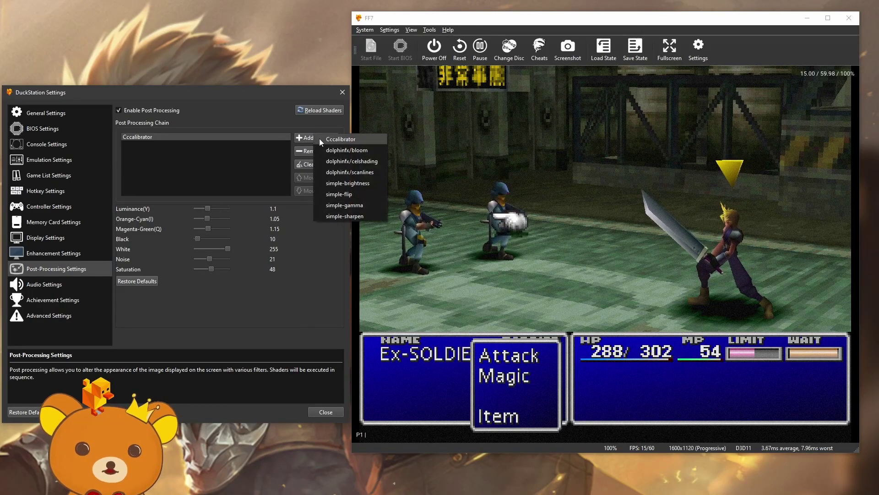
click(325, 161)
click(183, 144)
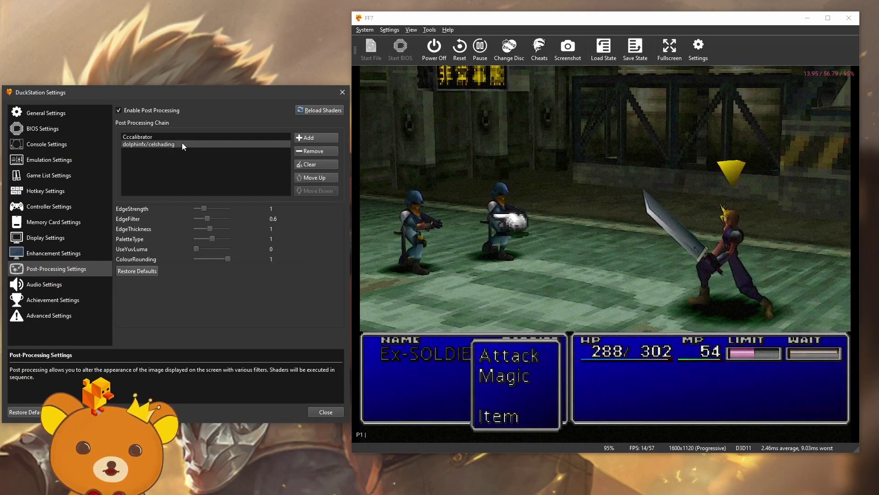
drag(204, 208, 217, 232)
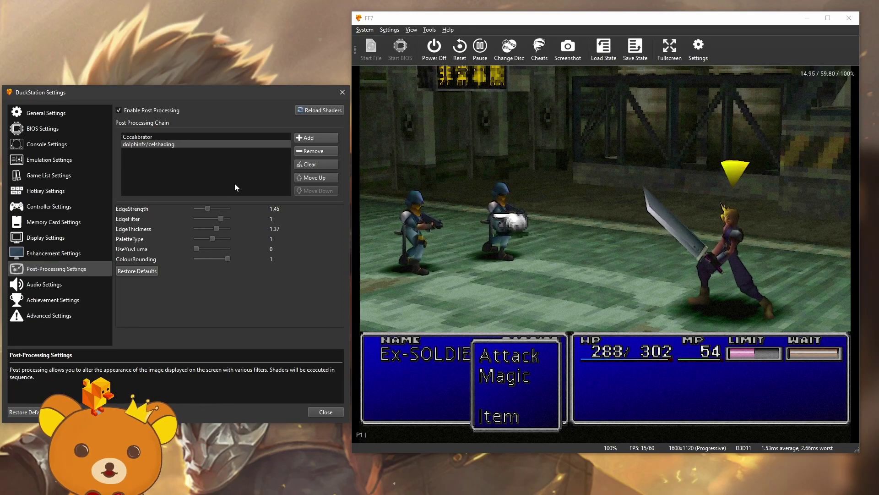
click(322, 155)
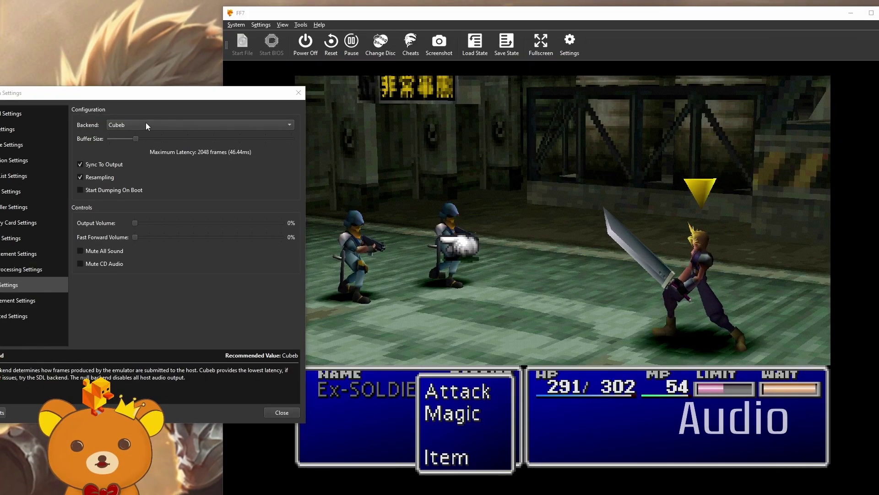
Try a Fast Forward Volume of 64% in the audio settings and return it to 0%.
drag(148, 97, 180, 102)
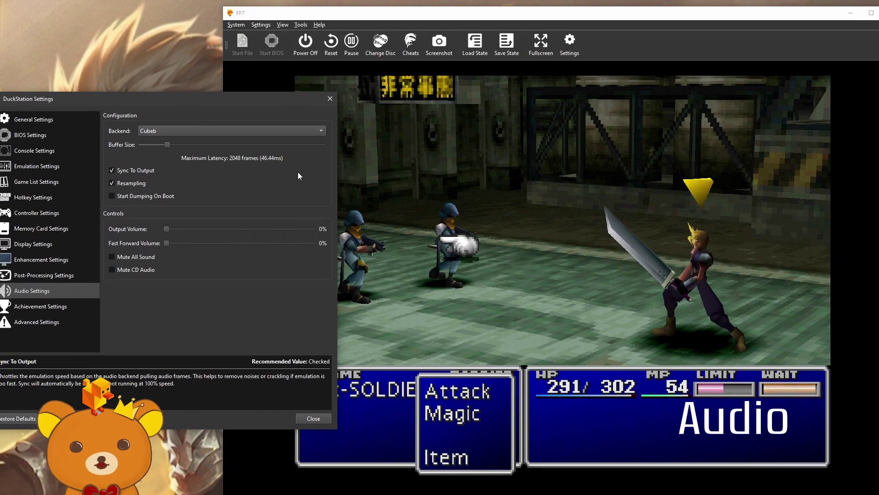
mouse_move(167, 144)
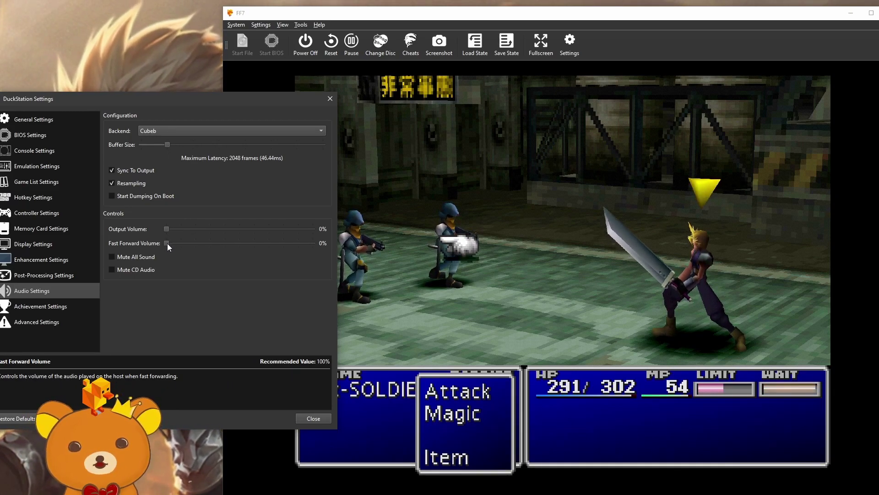
drag(166, 243, 252, 246)
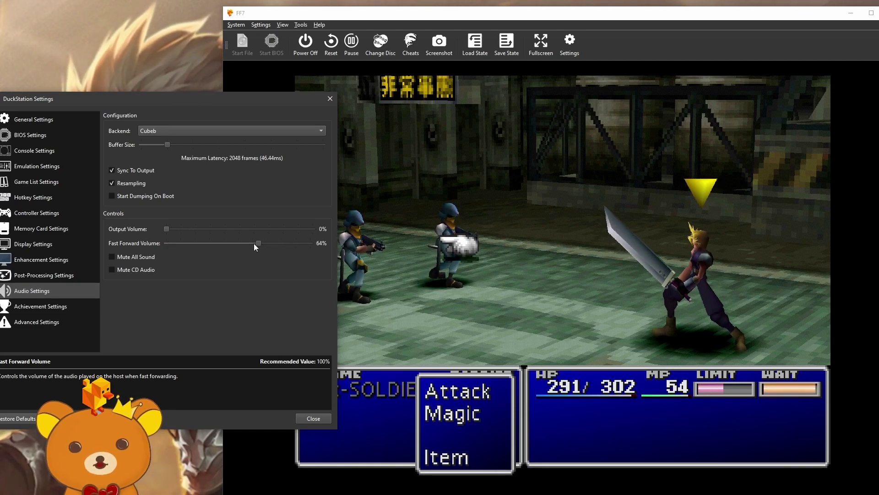
drag(160, 245, 185, 246)
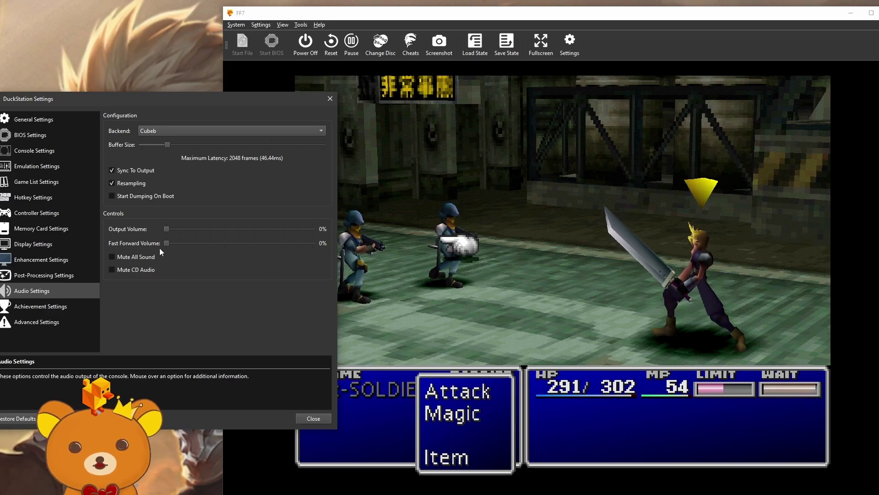
drag(164, 243, 186, 246)
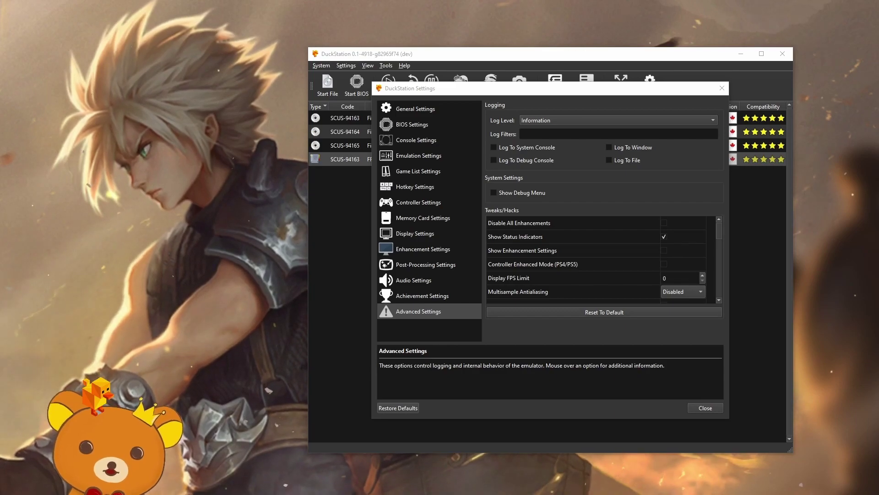
Enable Log To System Console in the advanced settings and close the settings window.
drag(470, 90, 443, 100)
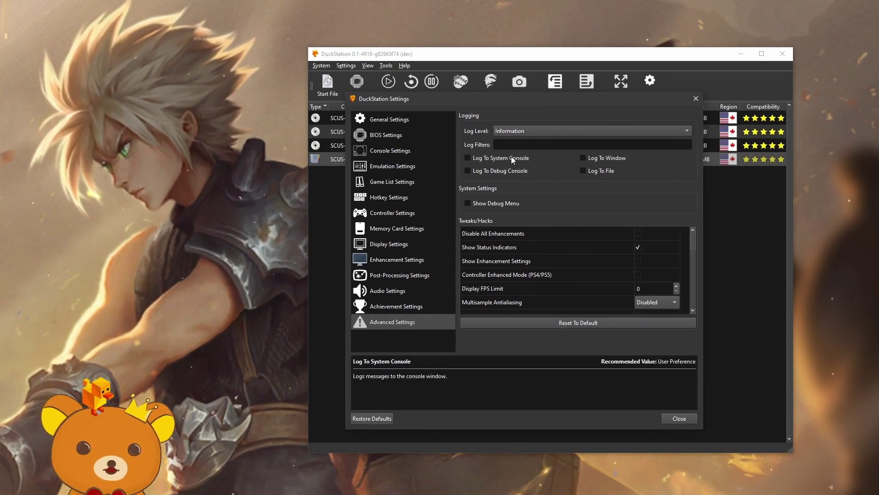
click(497, 158)
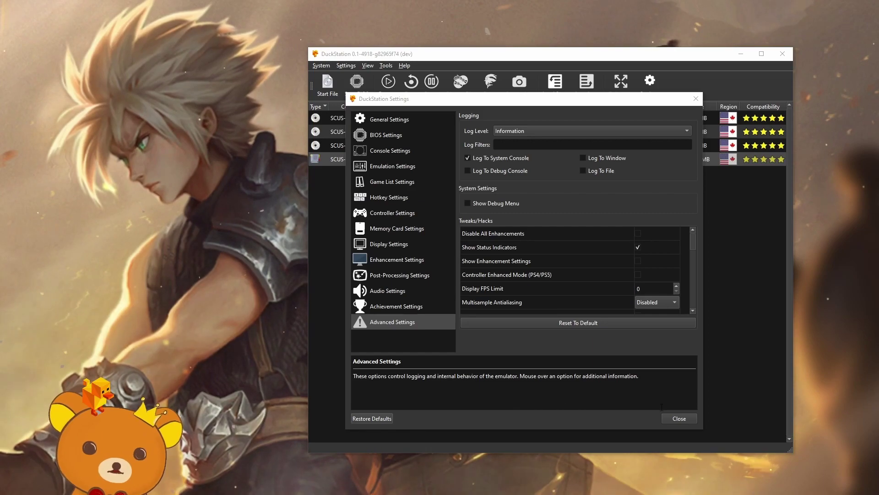
click(676, 419)
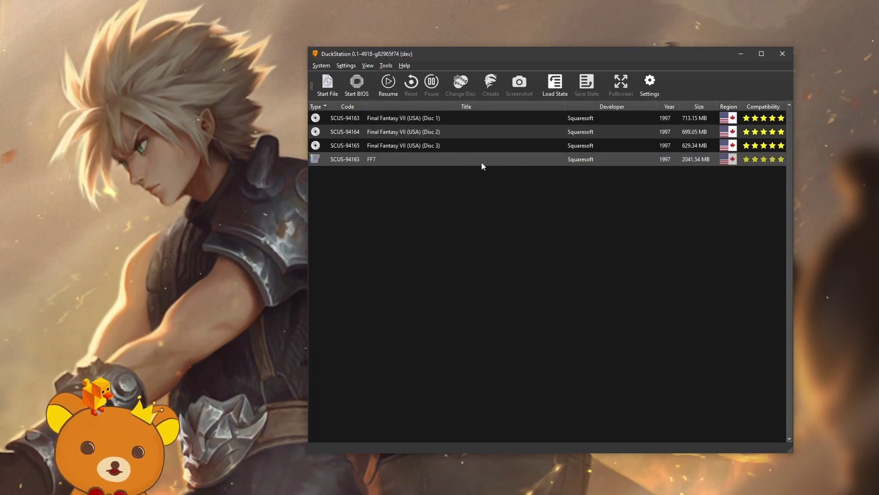
Start the FF7 game and switch to Cheat Engine to attach it to the duckstation-qt-x64-ReleaseLTCG.exe process.
double_click(425, 160)
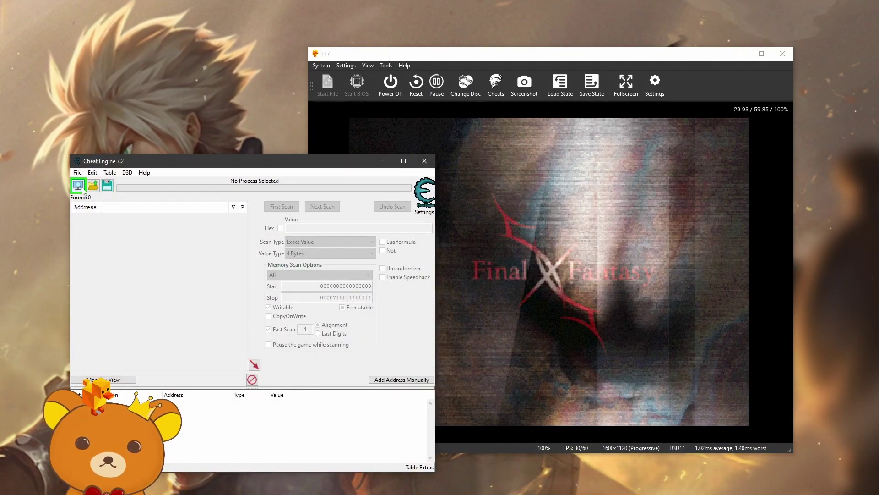
click(84, 191)
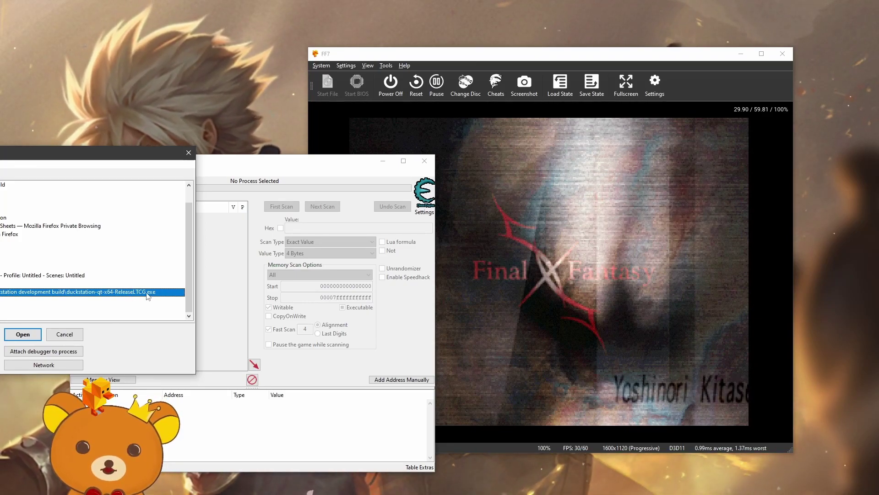
double_click(151, 292)
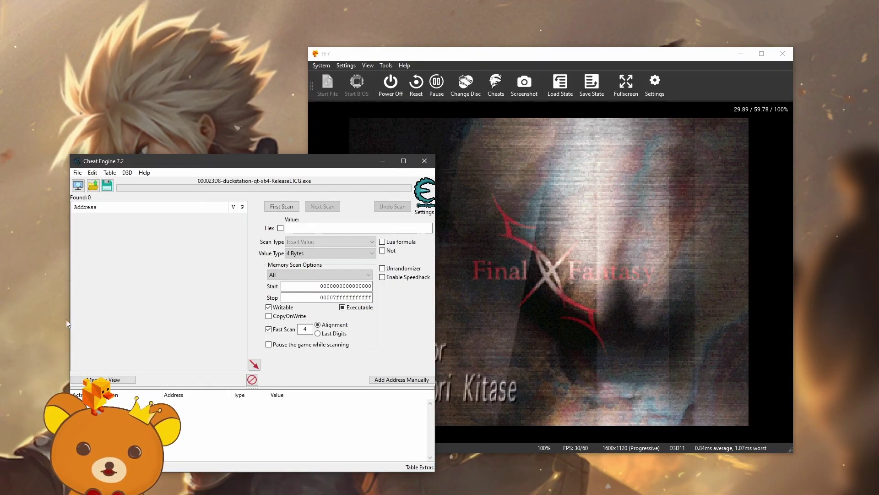
Run a first scan for the exact hexadecimal value 00000161A9530000 with the value type 8 Bytes.
click(280, 228)
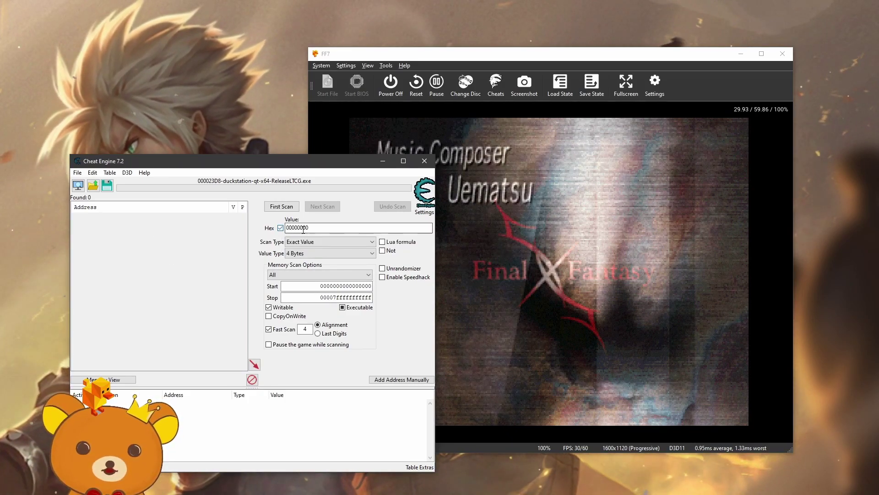
right_click(291, 227)
click(327, 243)
text(00000161A9530000)
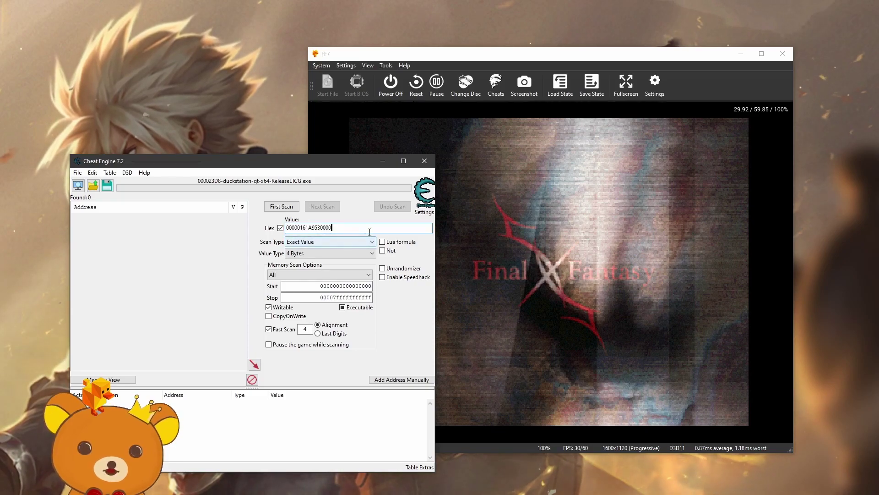
click(351, 253)
click(308, 290)
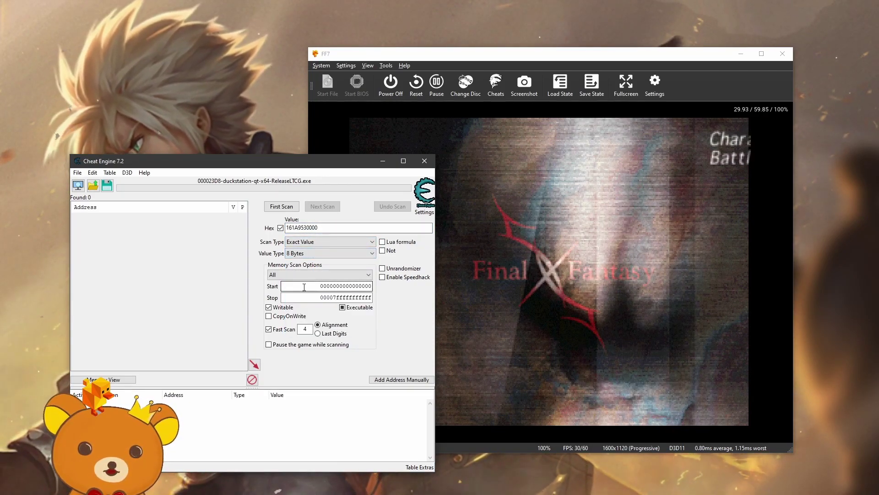
click(282, 207)
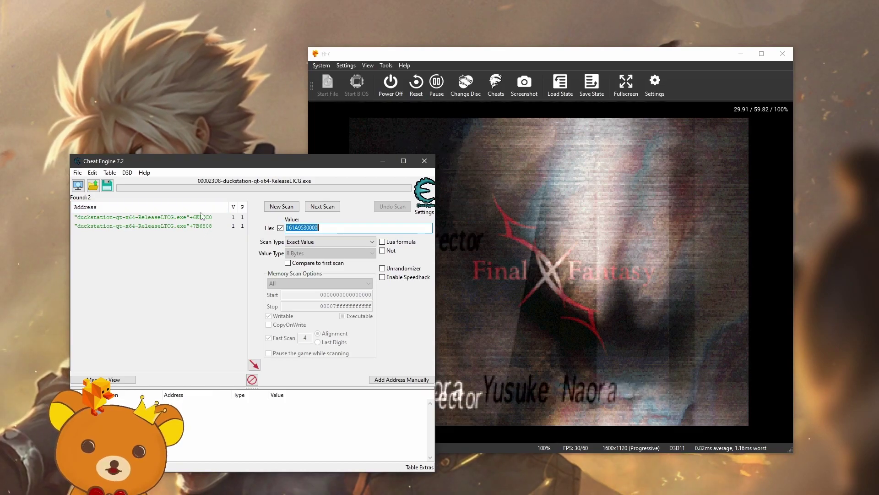
Add the first found address to the address list, select its offset 6EF6C0 in the address details and close them.
double_click(215, 217)
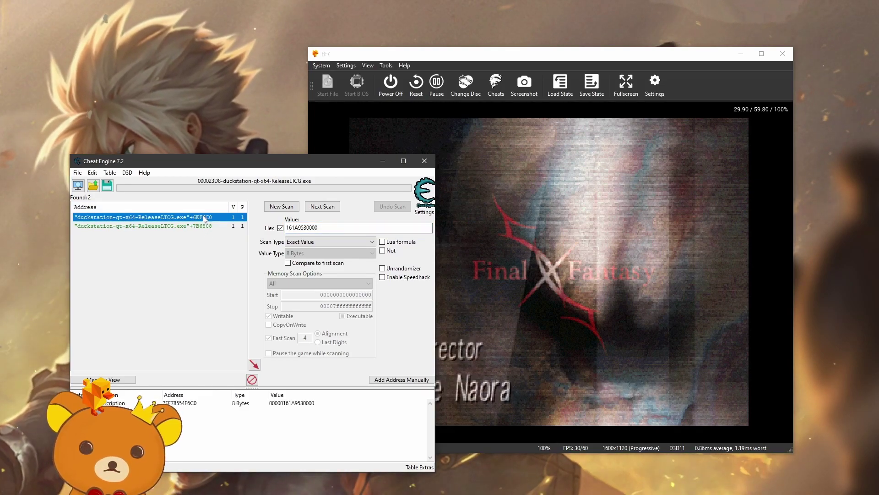
click(198, 405)
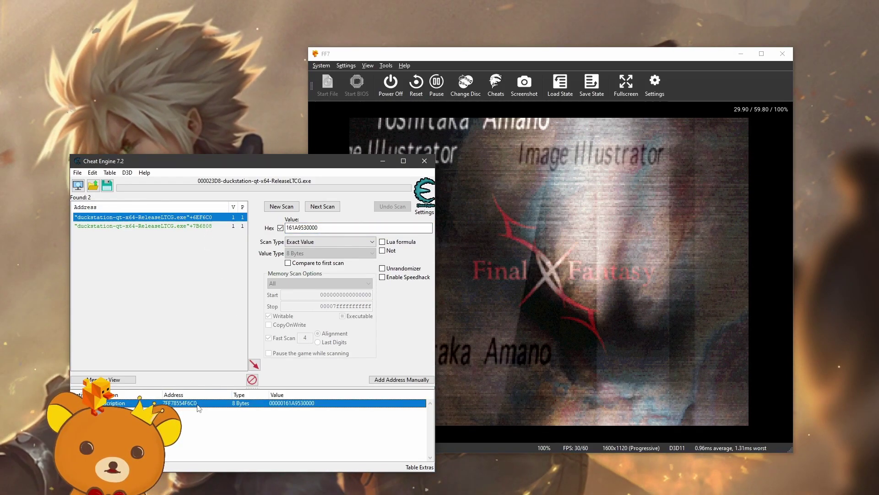
right_click(198, 405)
click(458, 428)
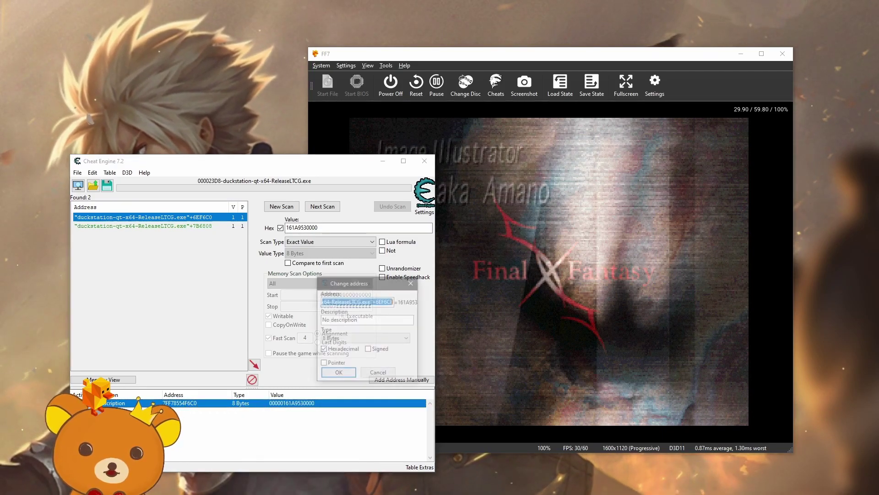
click(382, 302)
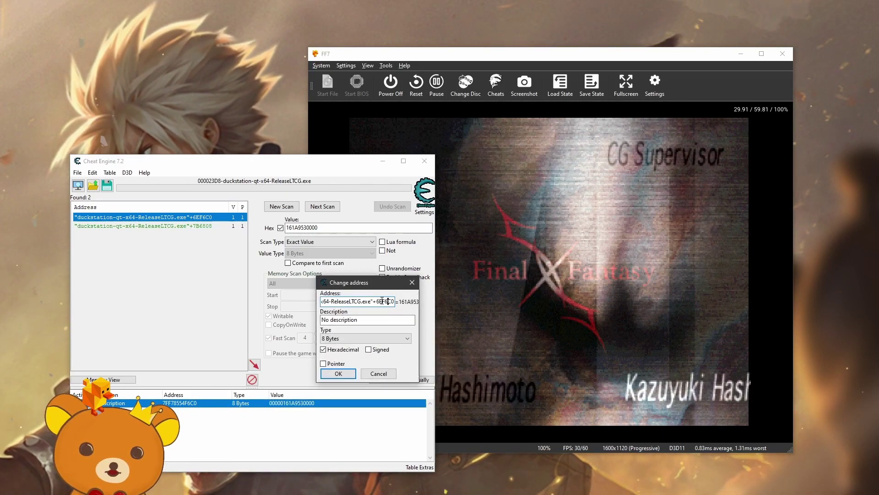
double_click(394, 303)
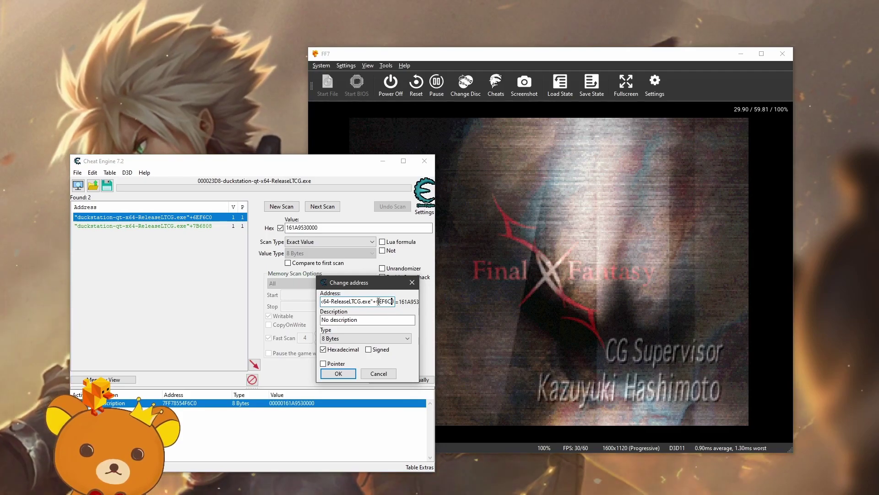
click(348, 374)
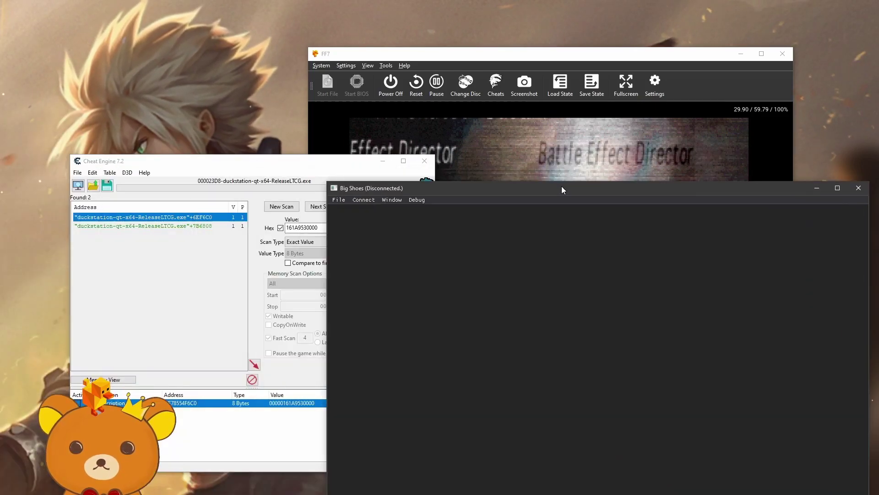
Switch to Big Shoes and connect it to DuckStation process 9176 using version DuckStation (Manual) and manual address 6EF6C0.
drag(562, 186, 360, 250)
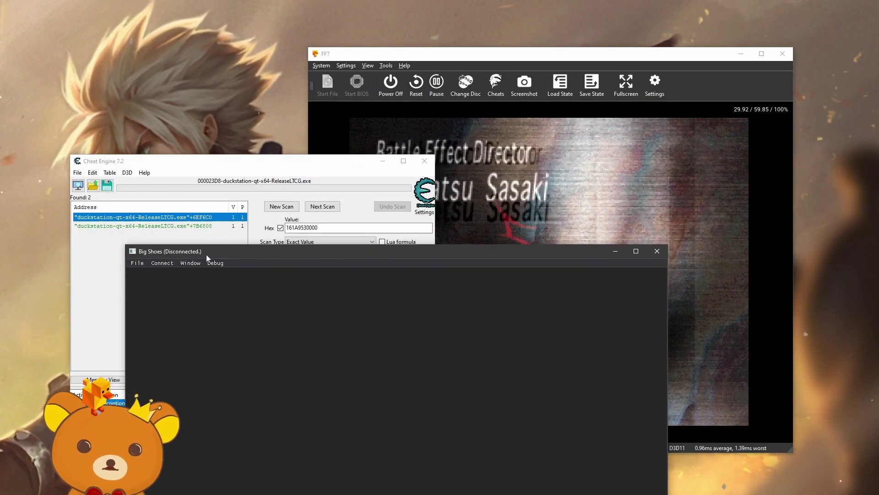
click(163, 263)
click(178, 271)
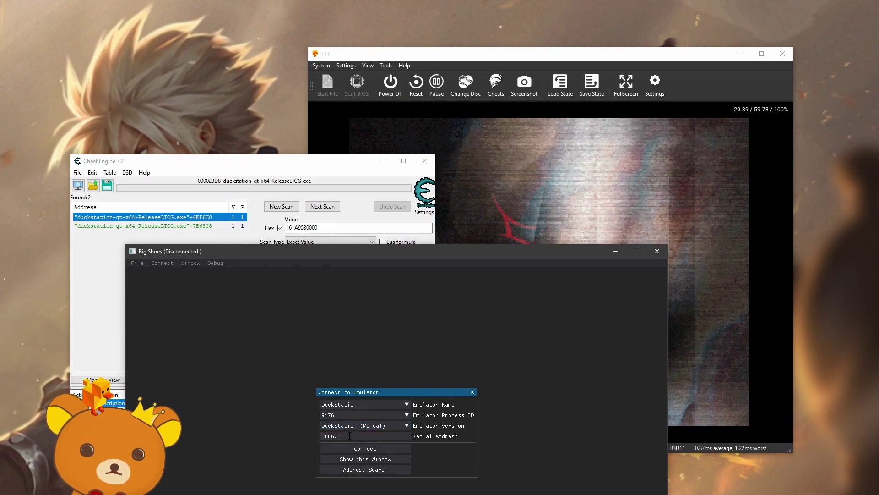
click(369, 448)
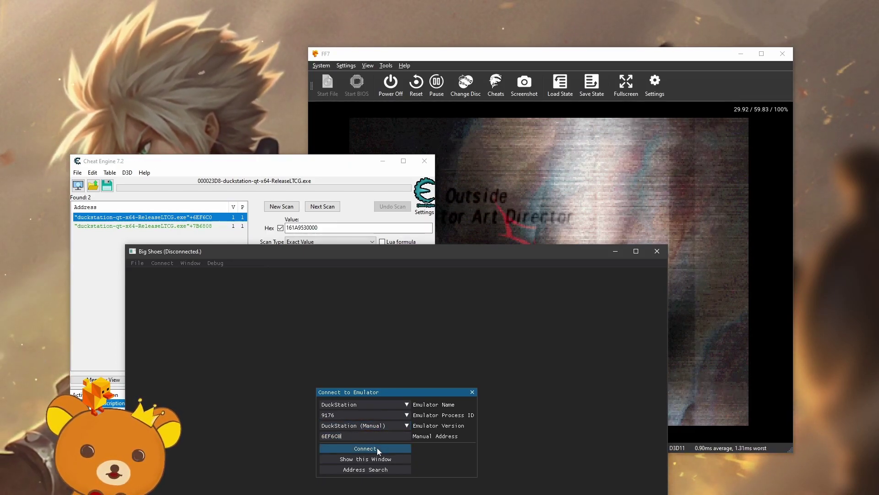
click(379, 449)
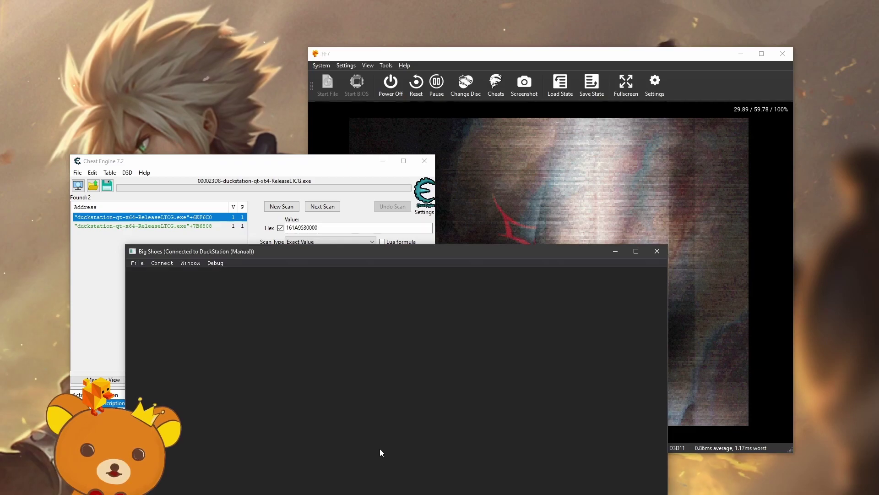
Show the Stepgraph in Big Shoes and load the game's slot 1 save state in DuckStation.
click(193, 265)
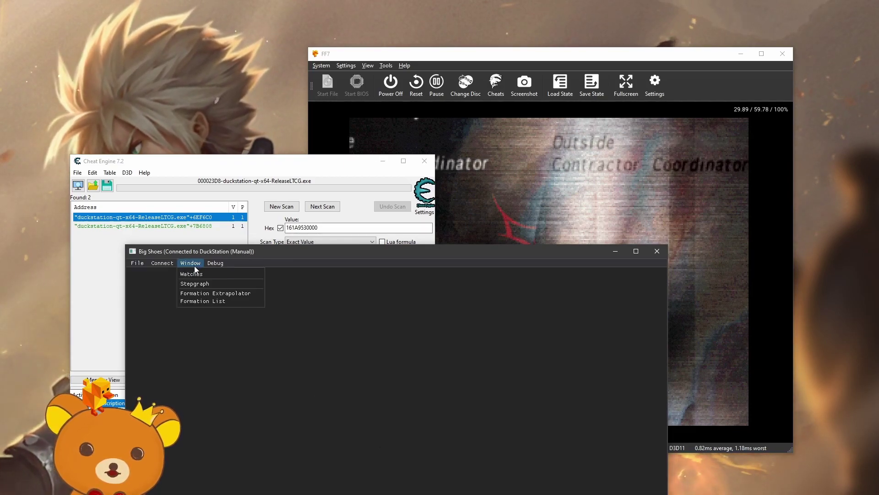
click(224, 284)
click(625, 164)
key(2)
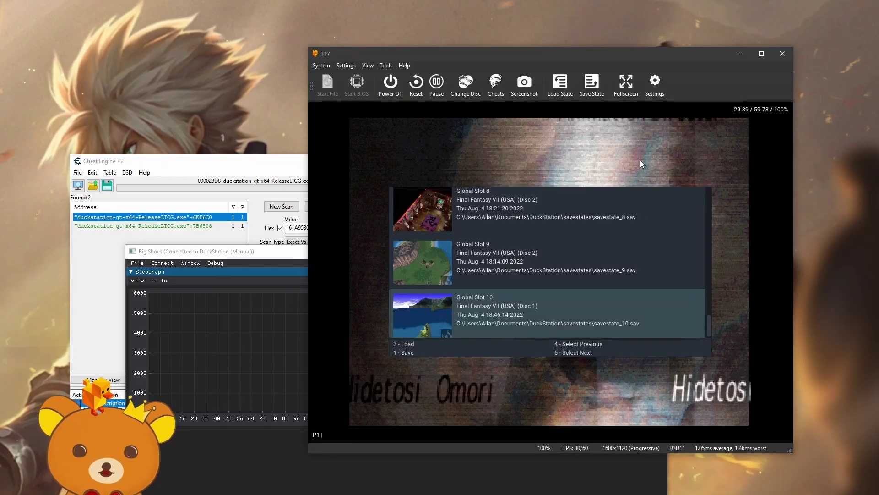
key(3)
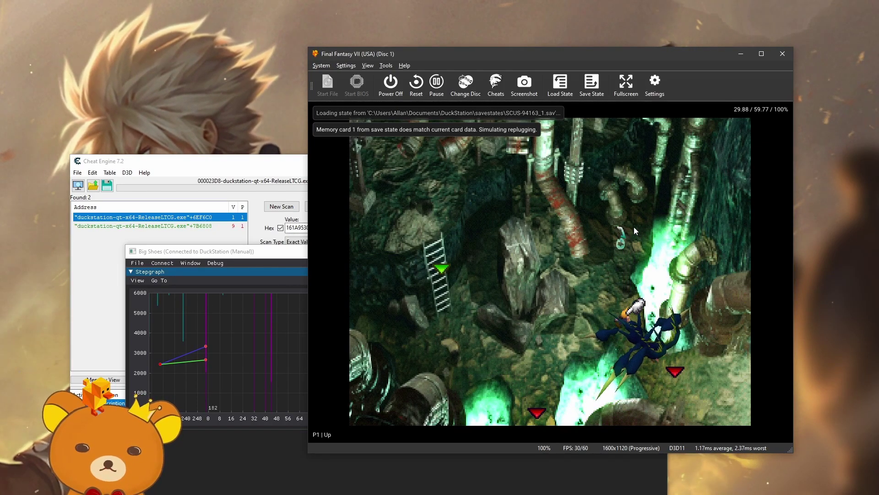
Walk the character around the cave field in the game to test the Stepgraph tracking.
key(Left)
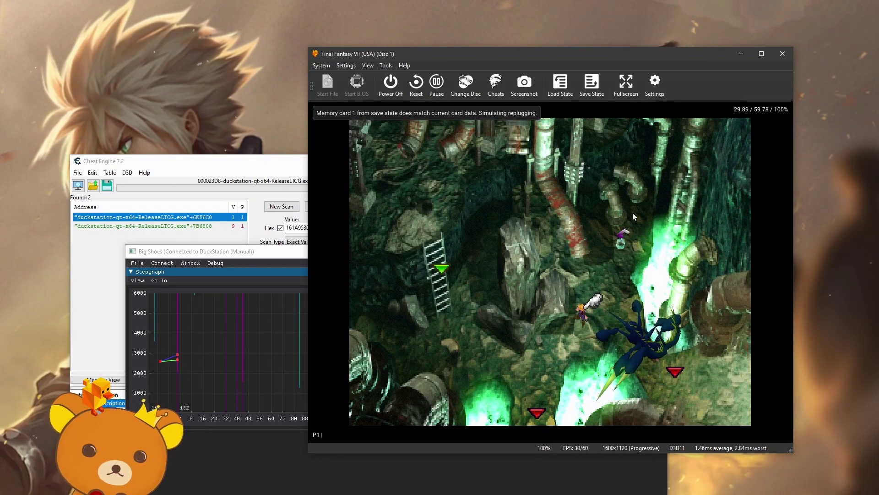
key(Down)
key(Left)
key(x)
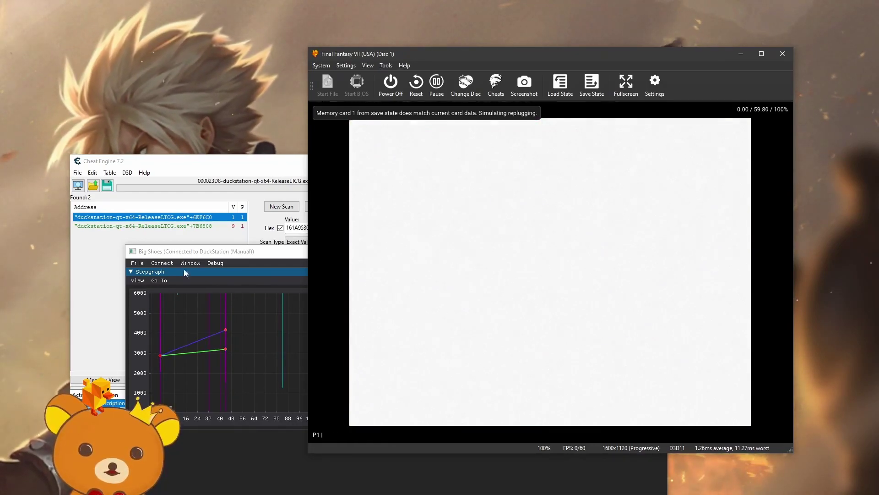
Reload the game's slot 1 save state in DuckStation and put the Big Shoes window away.
key(F1)
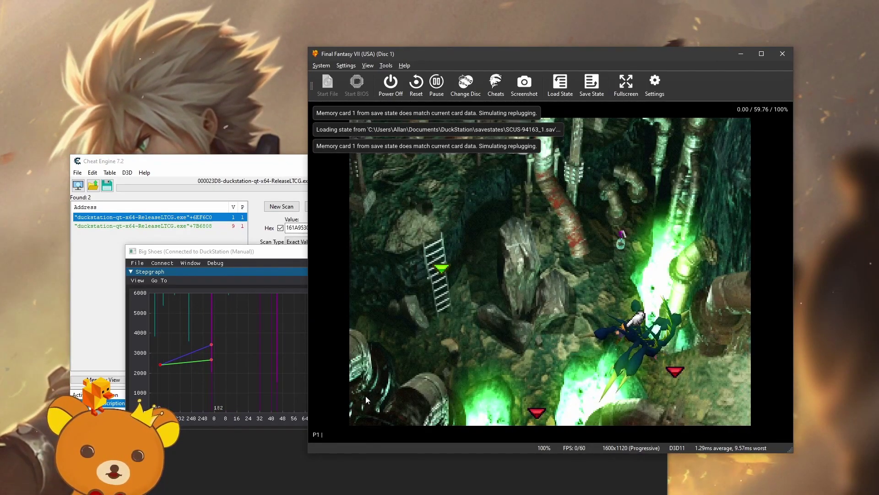
click(270, 252)
click(659, 251)
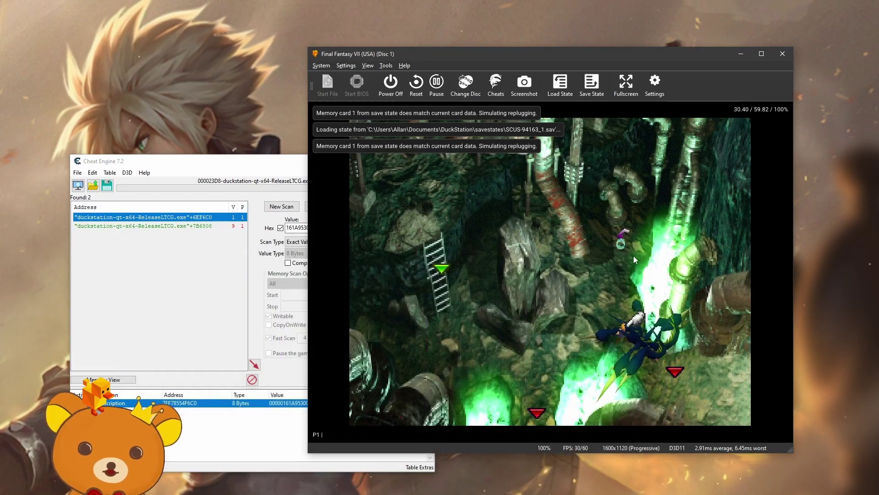
Switch to the Google Sheets list of PSX memory values and find the "igt" entry with its address.
click(188, 290)
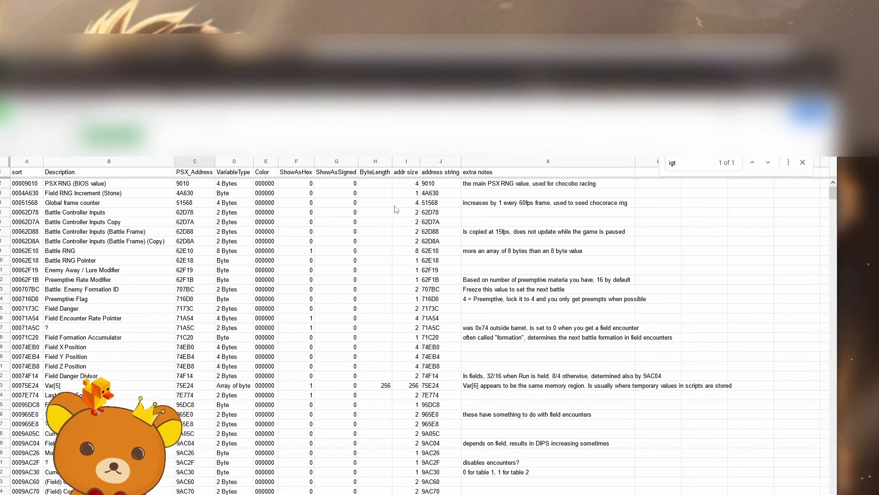
scroll(396, 210, down, 15)
scroll(412, 220, up, 15)
scroll(525, 255, down, 20)
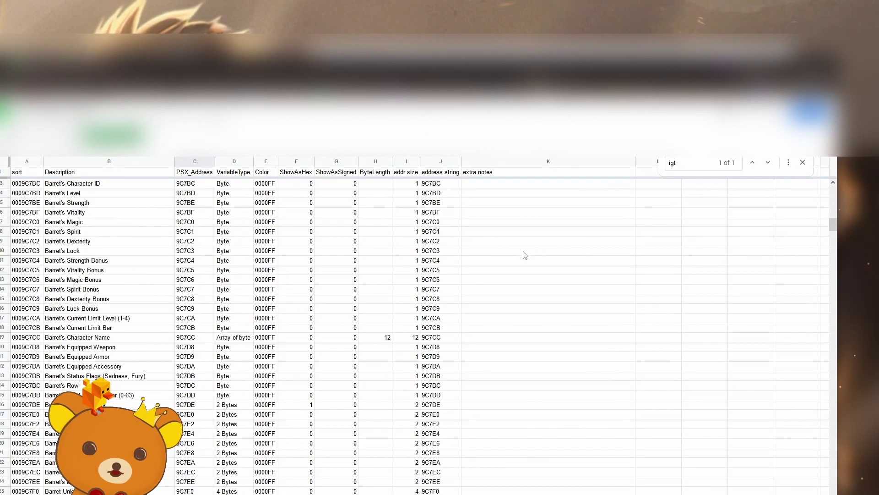
scroll(504, 258, up, 20)
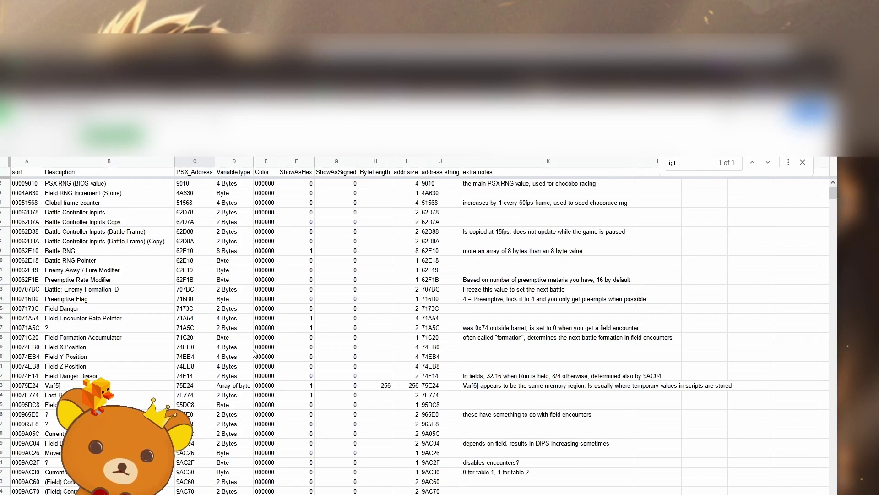
key(Return)
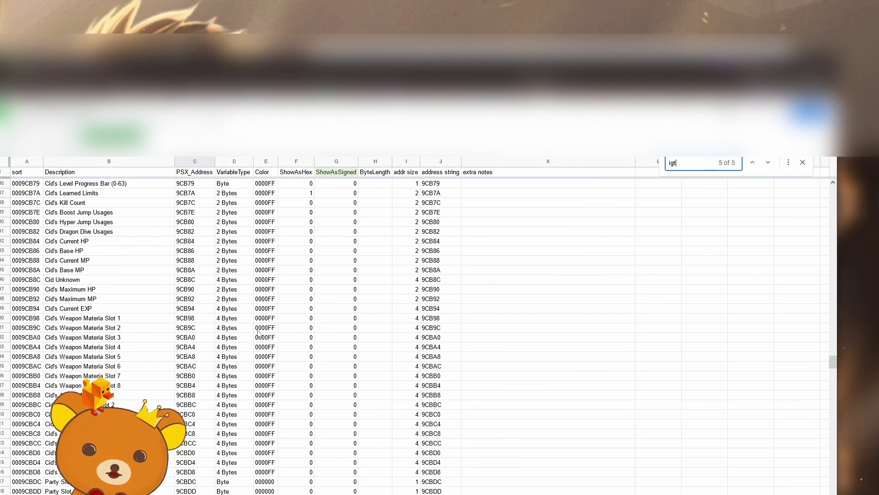
scroll(201, 440, down, 3)
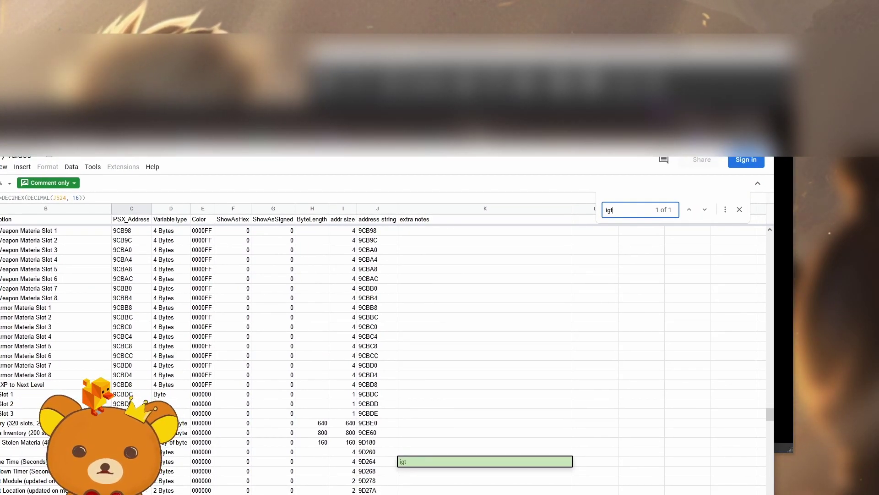
Switch to Cheat Engine, copy the full address expression from the 8-byte entry's details and close them without changes.
key(alt+Tab)
drag(266, 166, 325, 110)
double_click(246, 347)
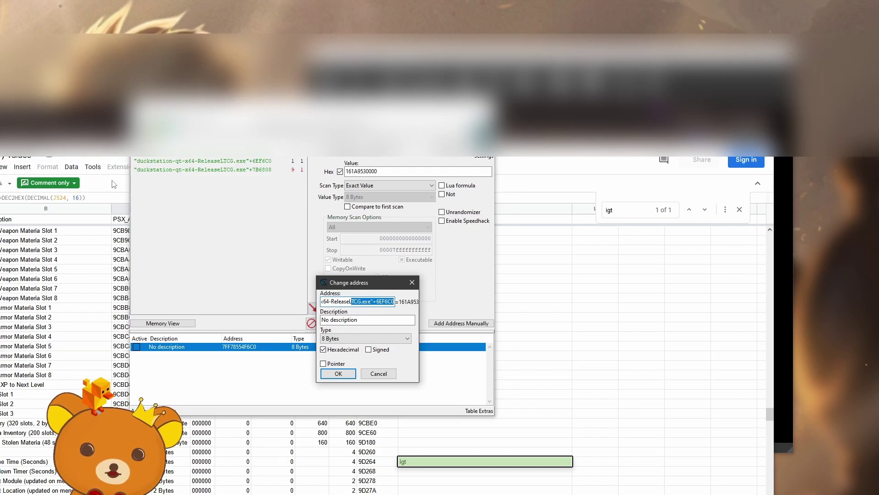
click(372, 375)
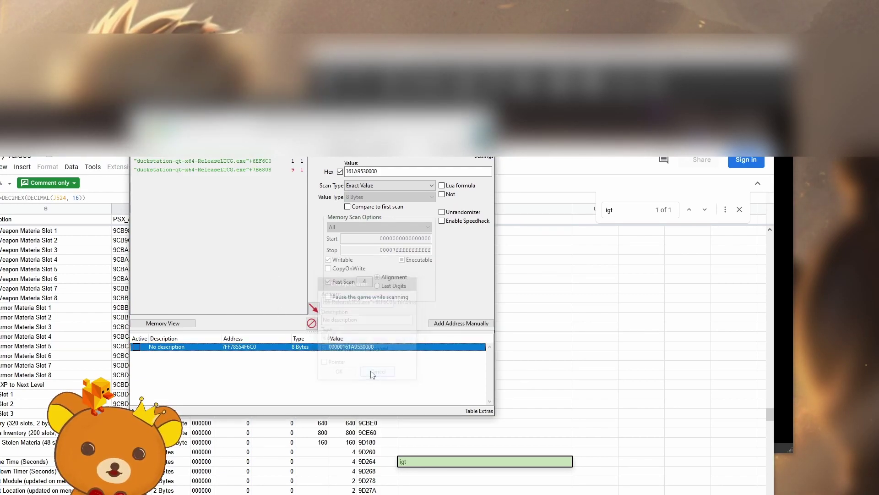
Manually add a 4 Bytes address with the 6EF6C0 expression in square brackets plus 9D264, described as IGT.
click(452, 324)
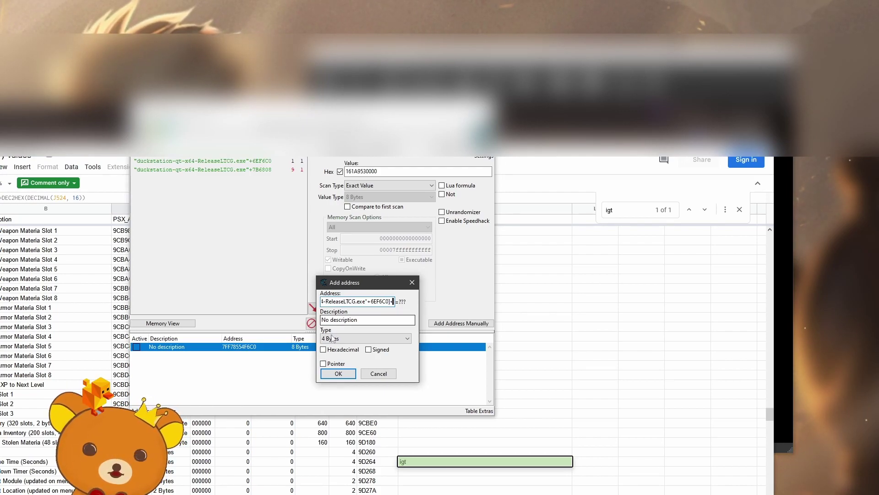
key(alt+Tab)
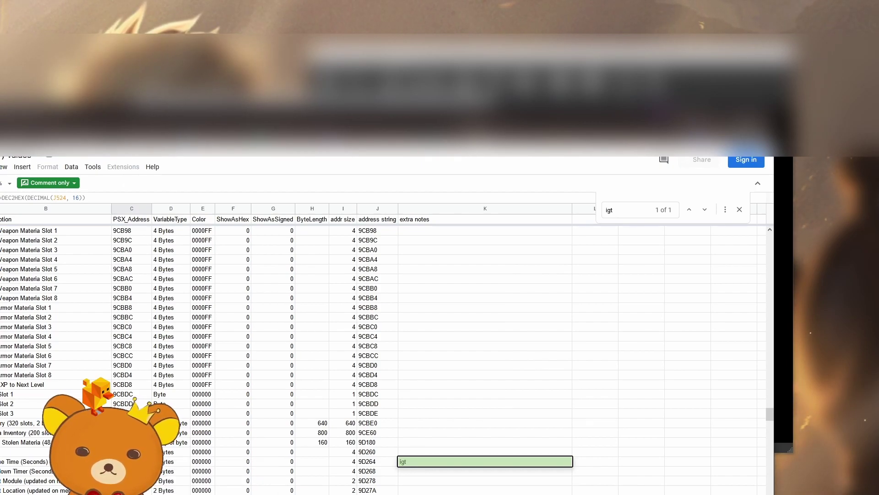
key(alt+Tab)
text(9D264)
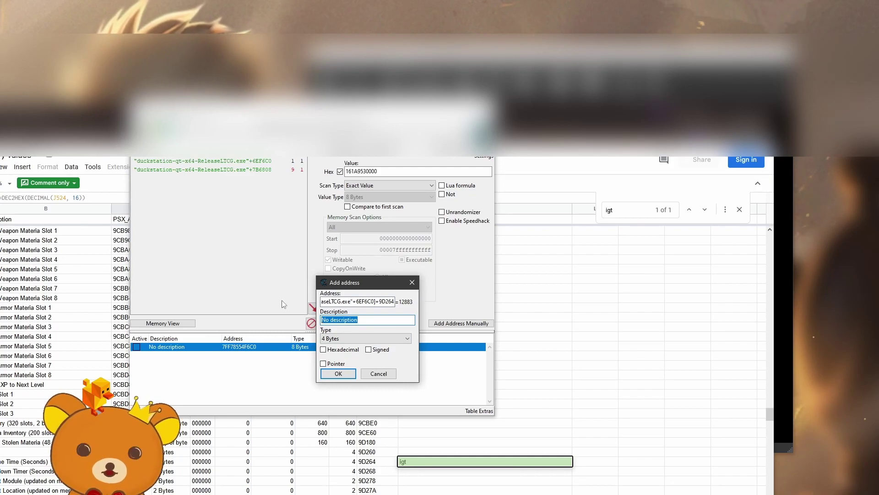
text(IGT)
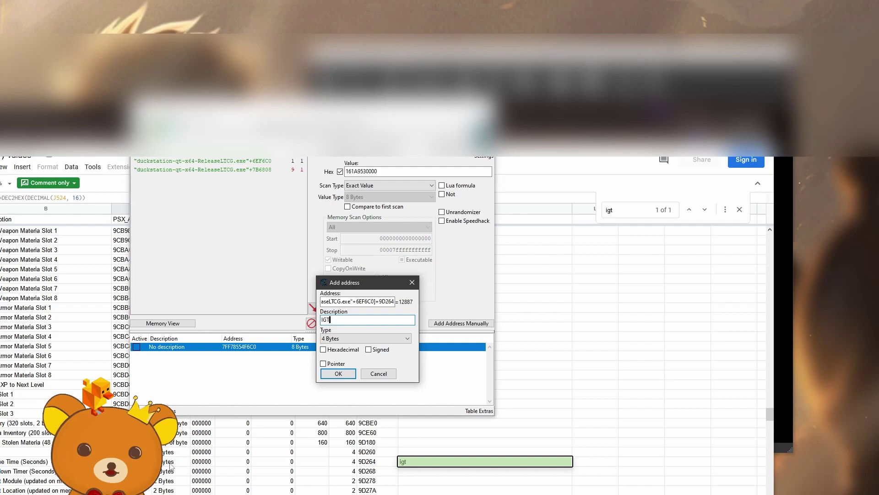
key(Tab)
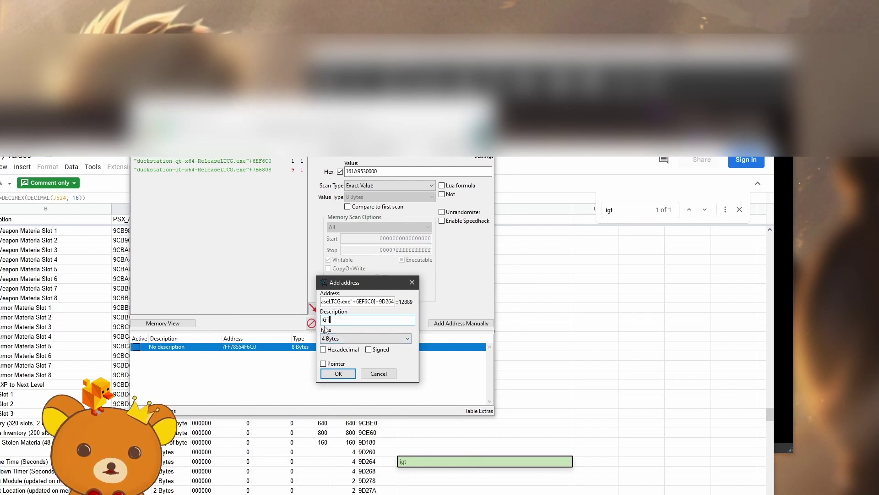
click(349, 378)
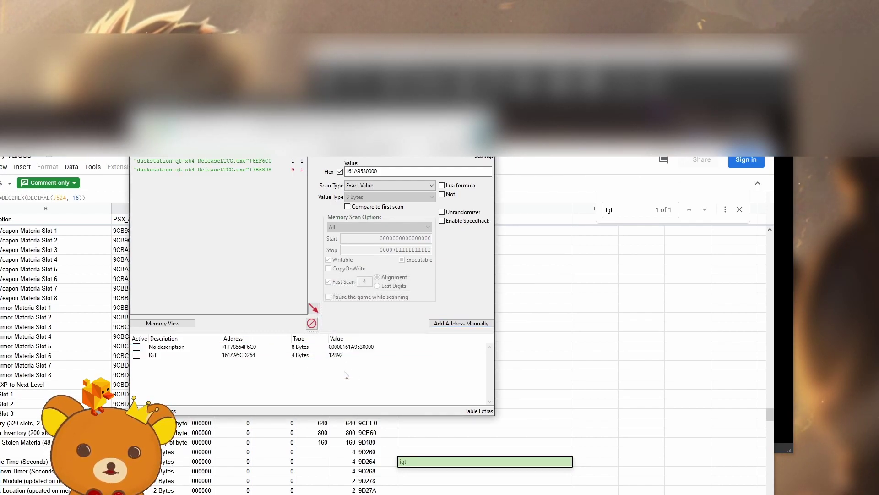
Select the IGT entry, open the game's main menu in DuckStation and move Cheat Engine so both are visible.
click(340, 356)
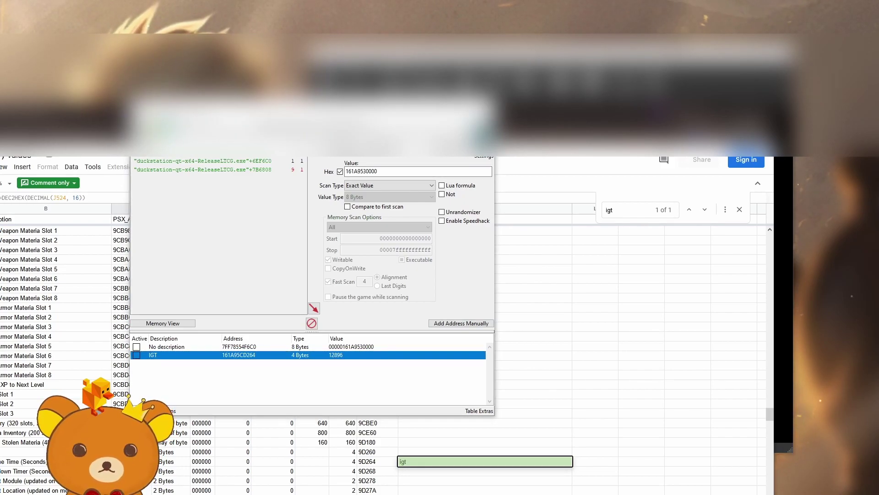
key(alt+Tab)
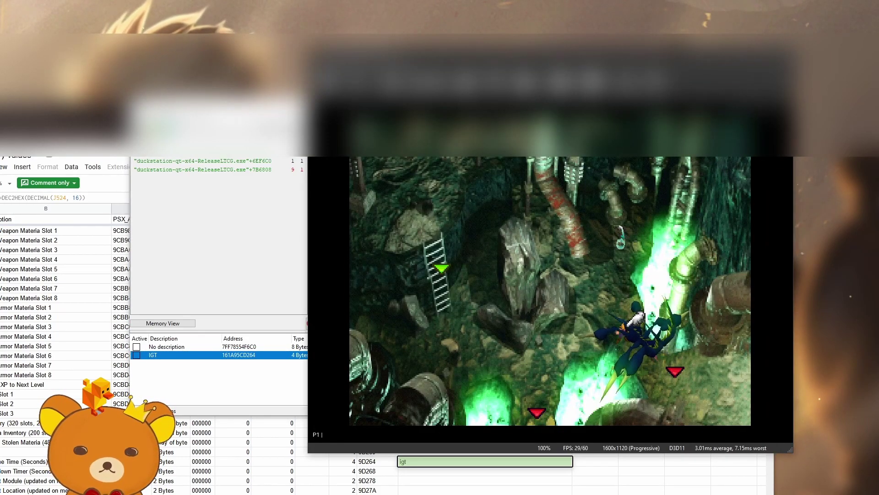
key(i)
drag(228, 104, 67, 95)
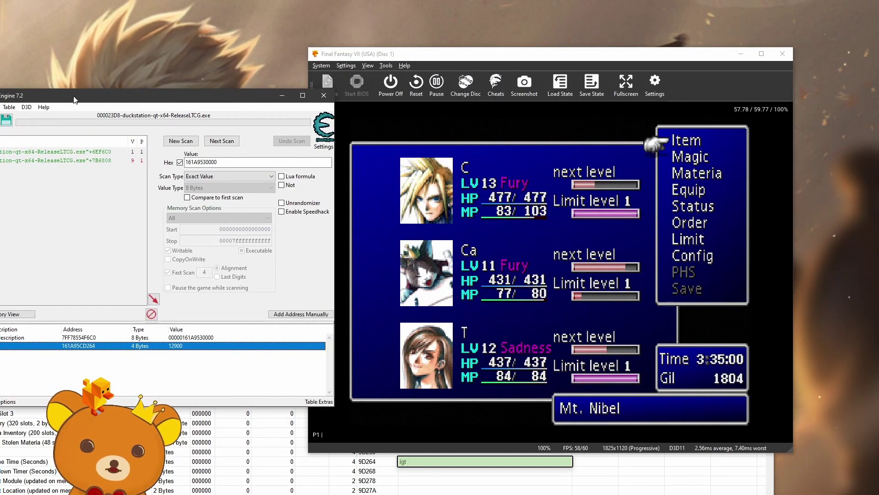
Overwrite the IGT entry's value in Cheat Engine to reset the in-game time.
double_click(178, 346)
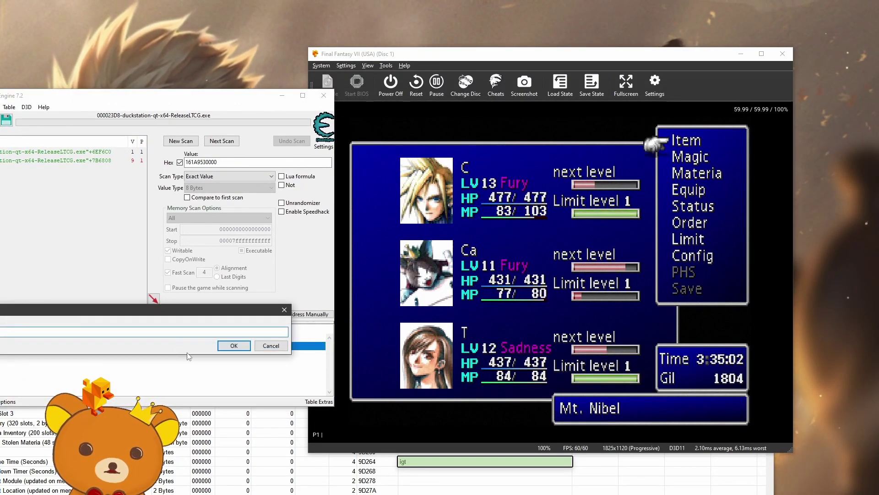
click(247, 350)
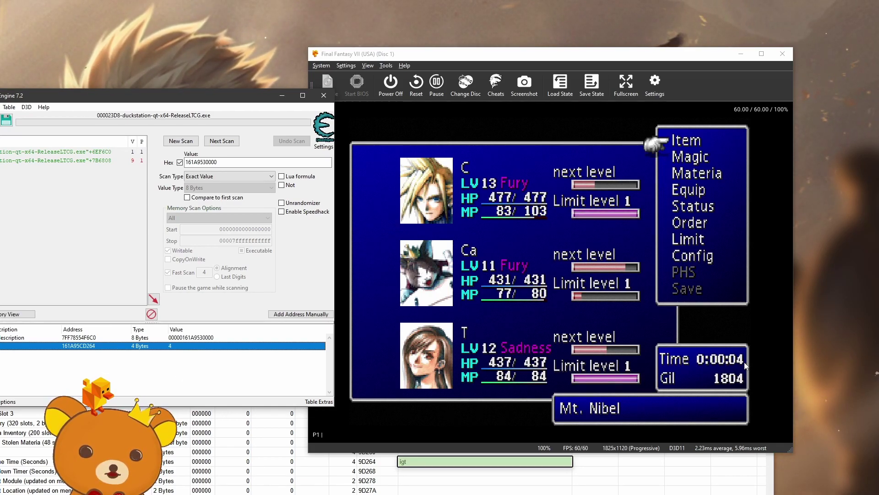
click(101, 151)
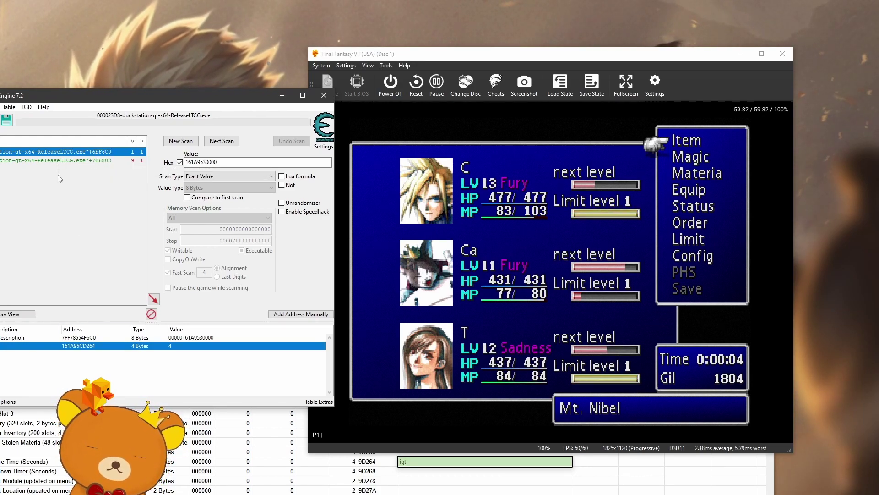
click(65, 197)
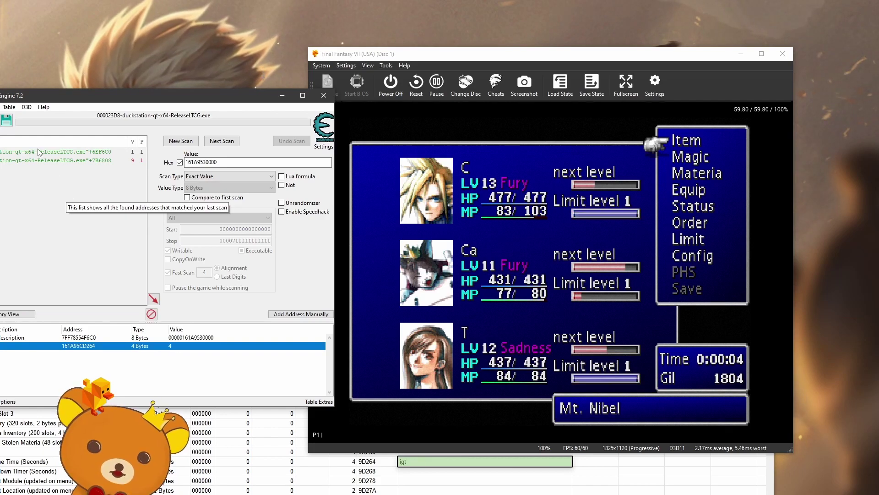